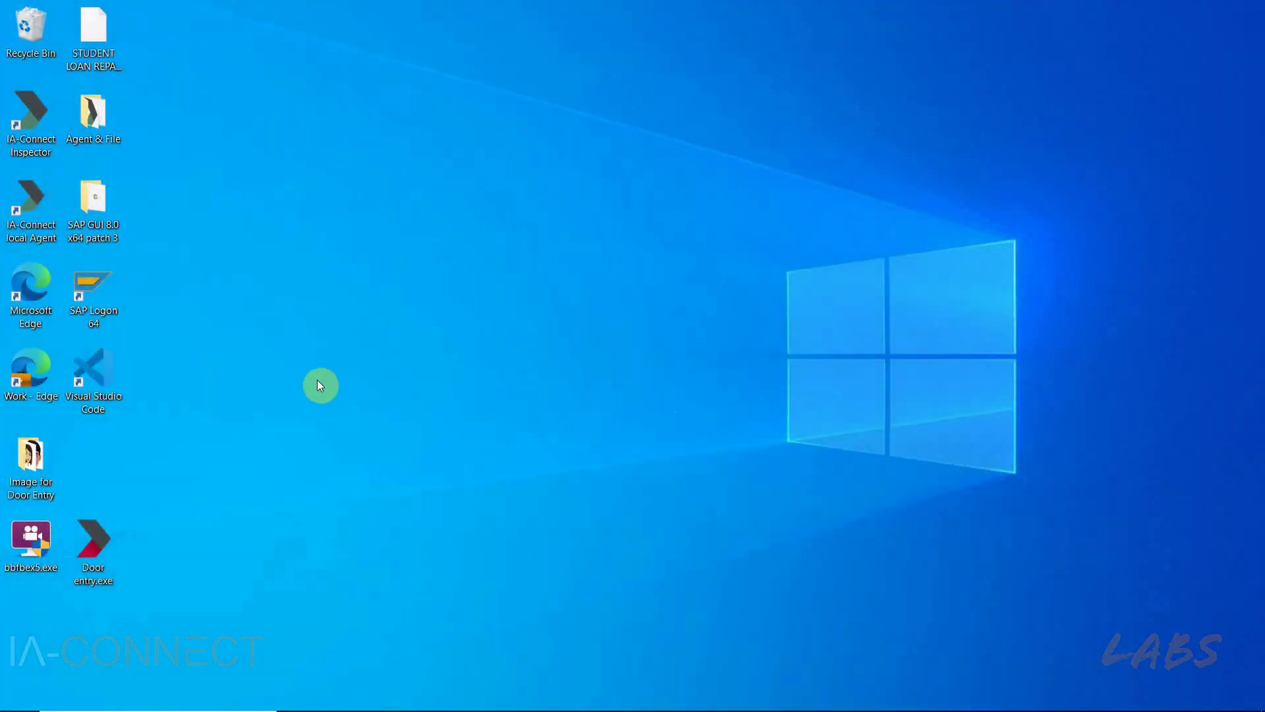
- Open the Agent & File desktop folder to show its IA-Connect installers, agent executable and subfolders
double_click(89, 119)
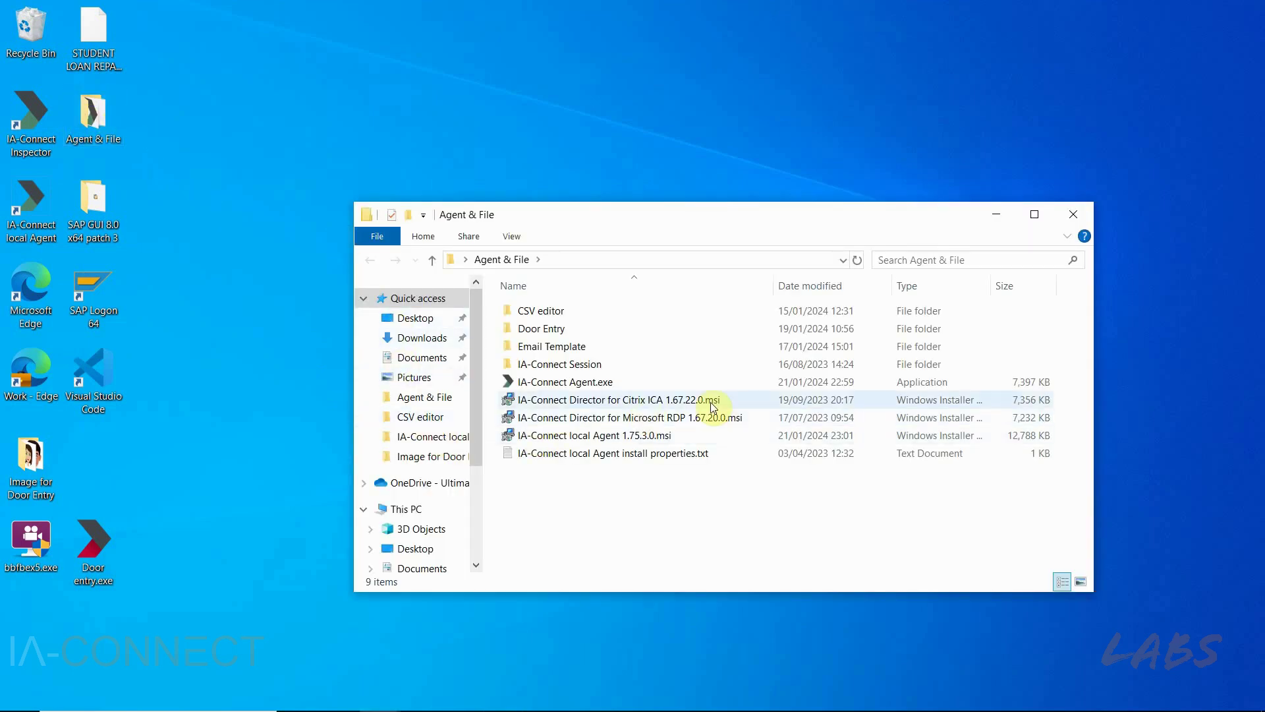
- Install IA-Connect Director for Citrix ICA 1.67.22.0 for Power Automate (with Orchestrator) on port 8002 in the default folder
double_click(750, 400)
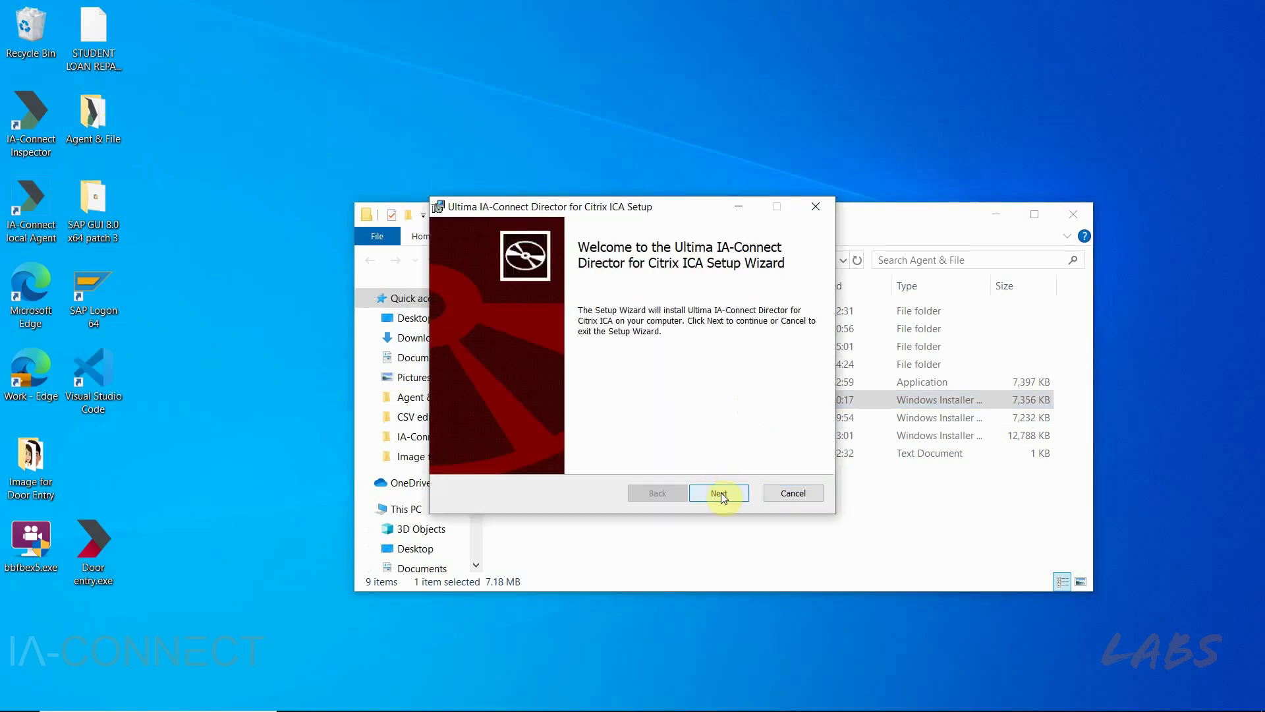
click(722, 492)
click(561, 461)
click(706, 490)
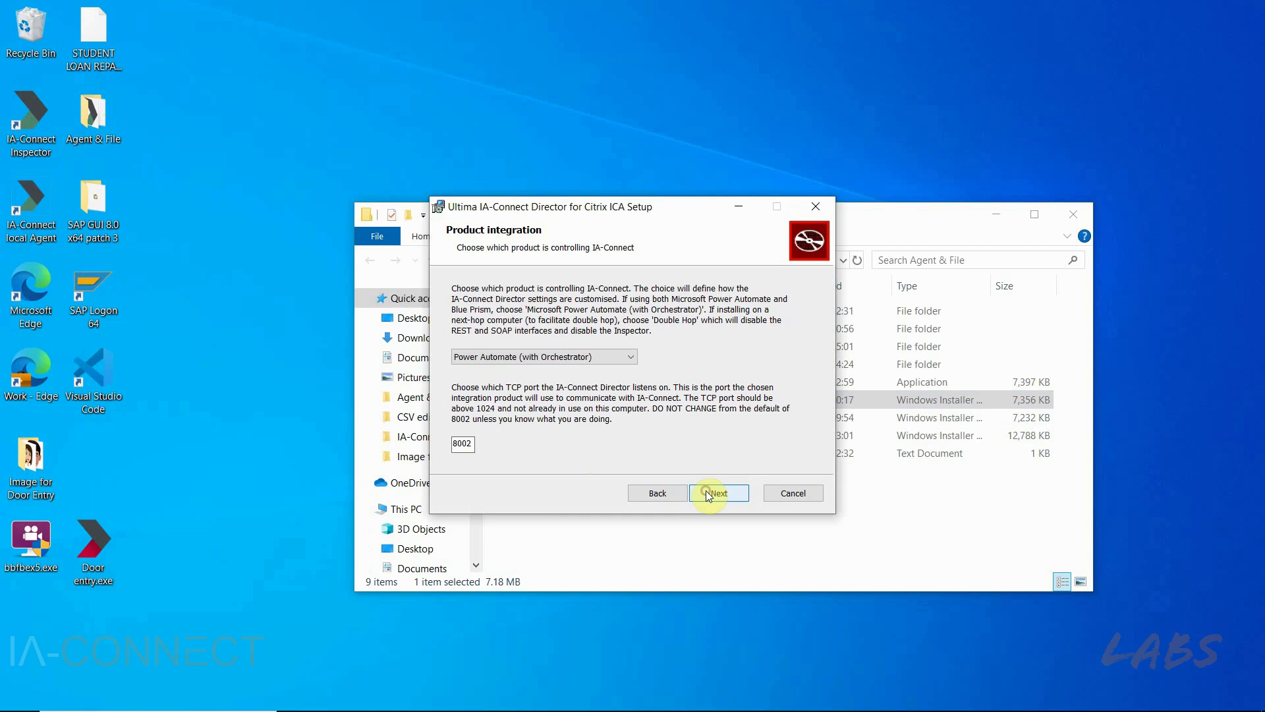
click(626, 356)
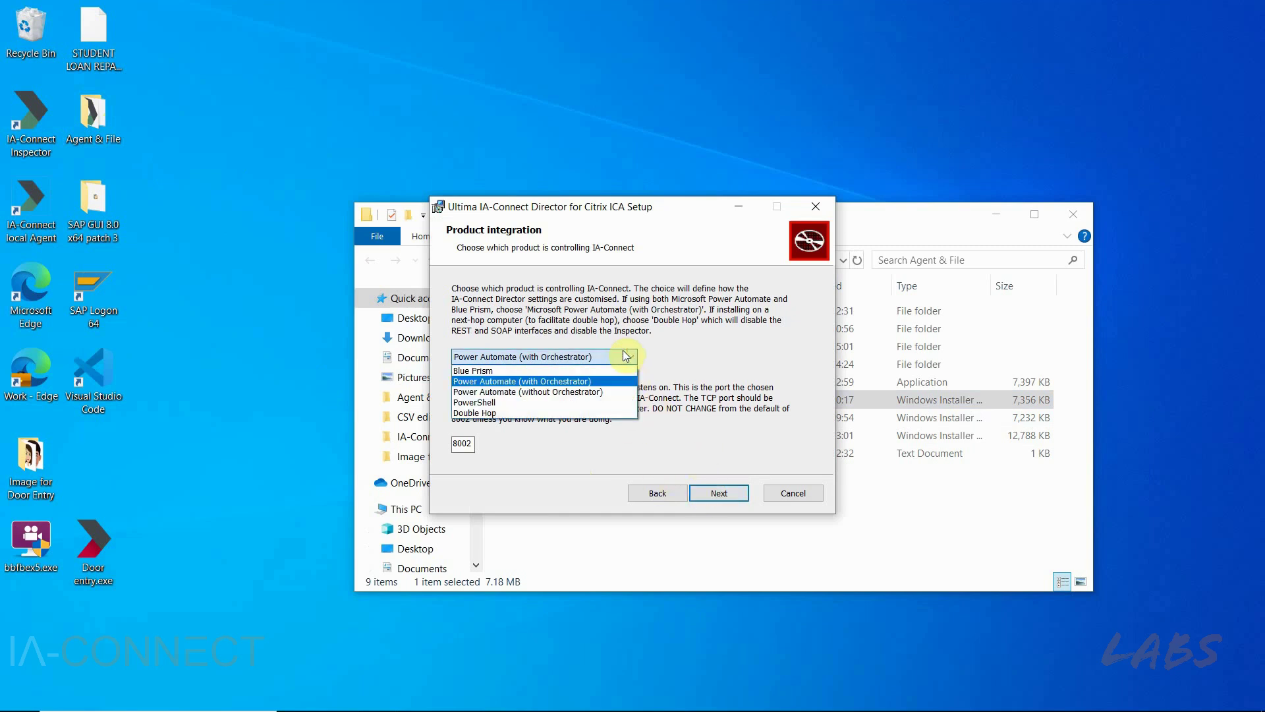
click(601, 383)
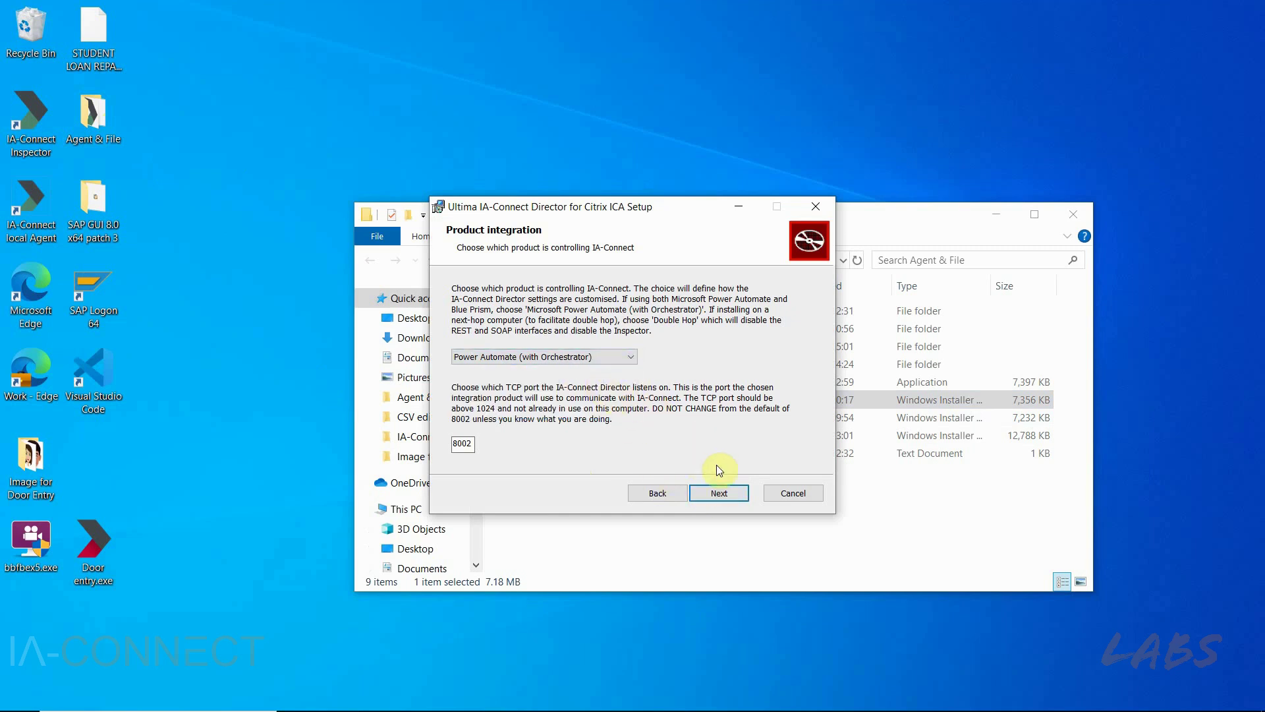
click(717, 493)
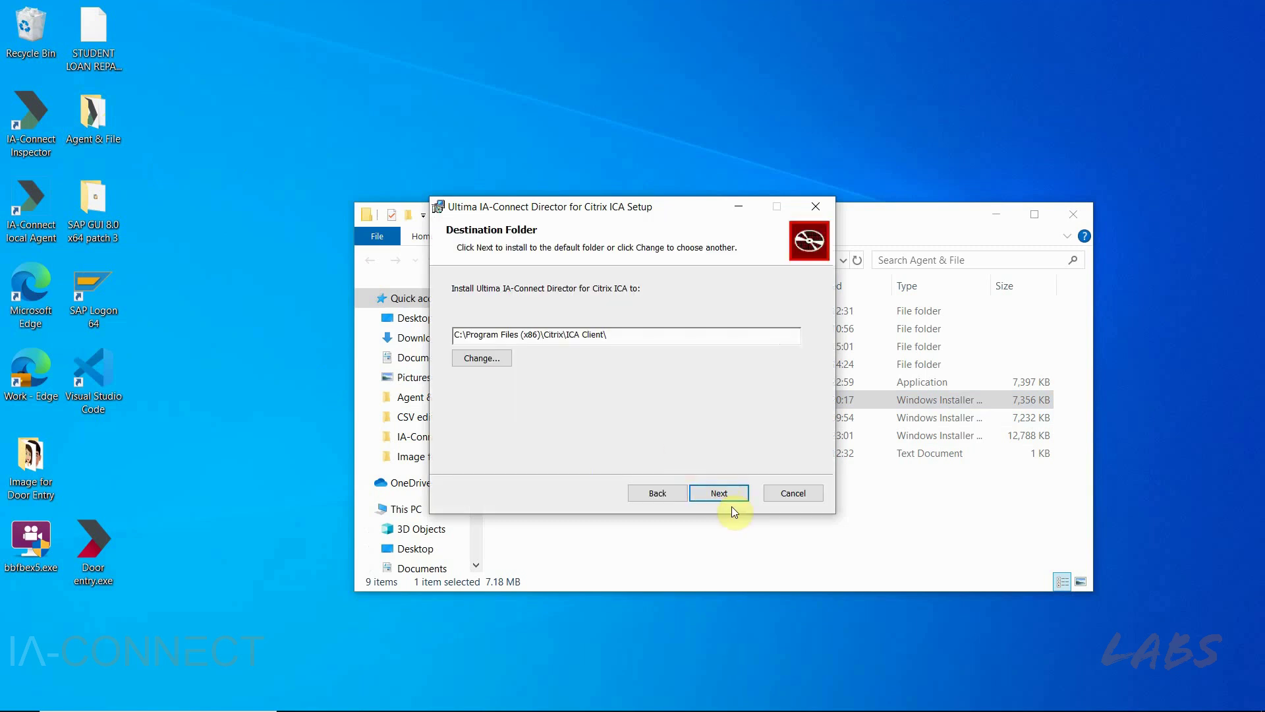
click(731, 492)
click(732, 491)
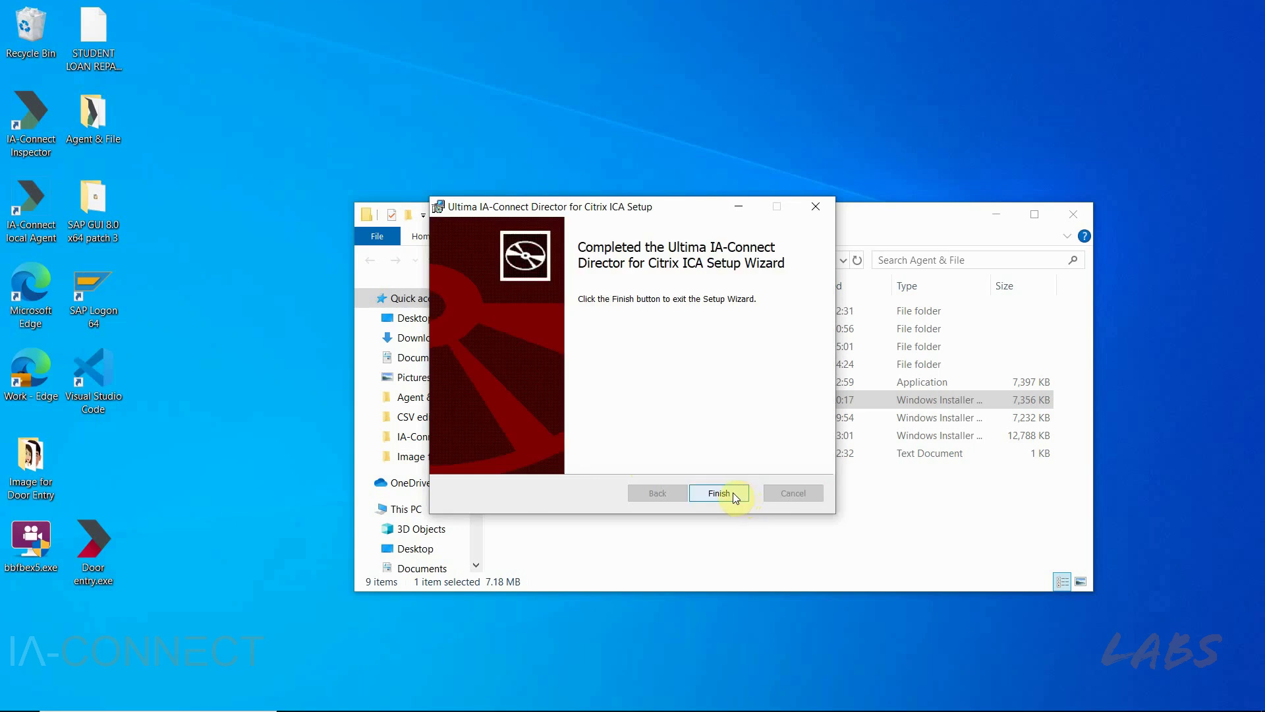
click(736, 498)
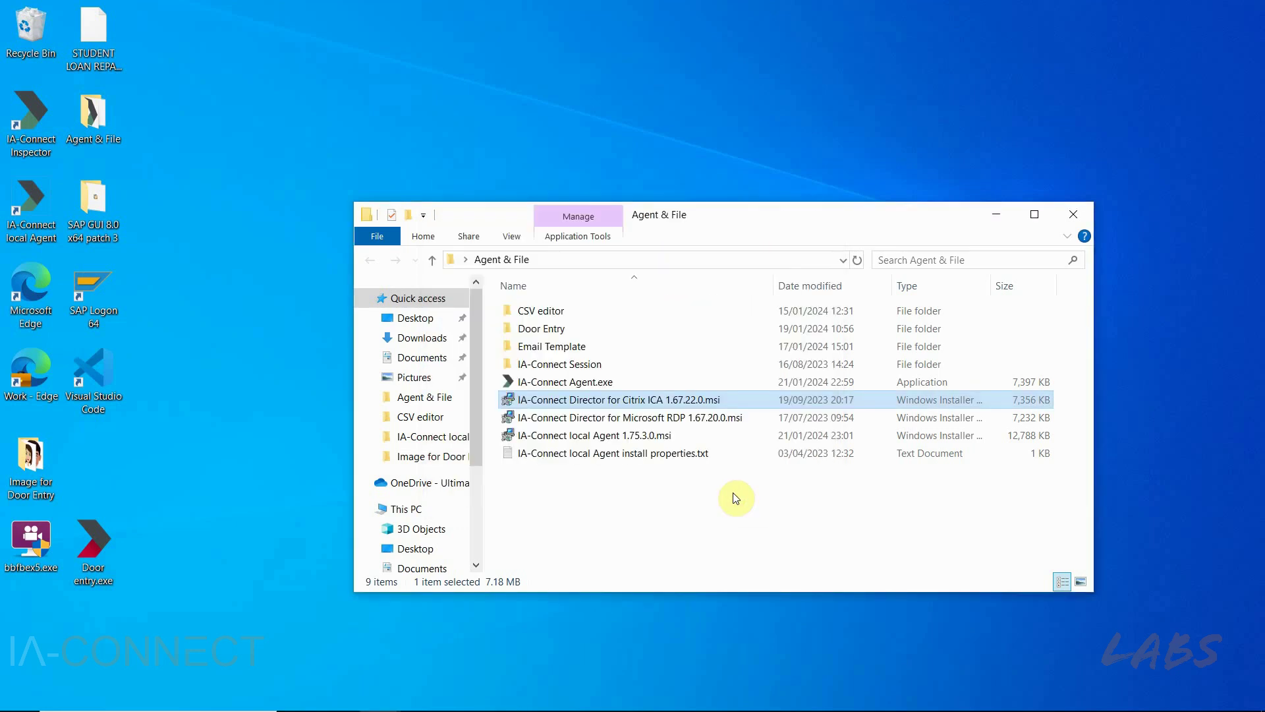
- Close the folder and show the details for IA-Connect on Server 2016 in Citrix Workspace's APPS list
click(1087, 222)
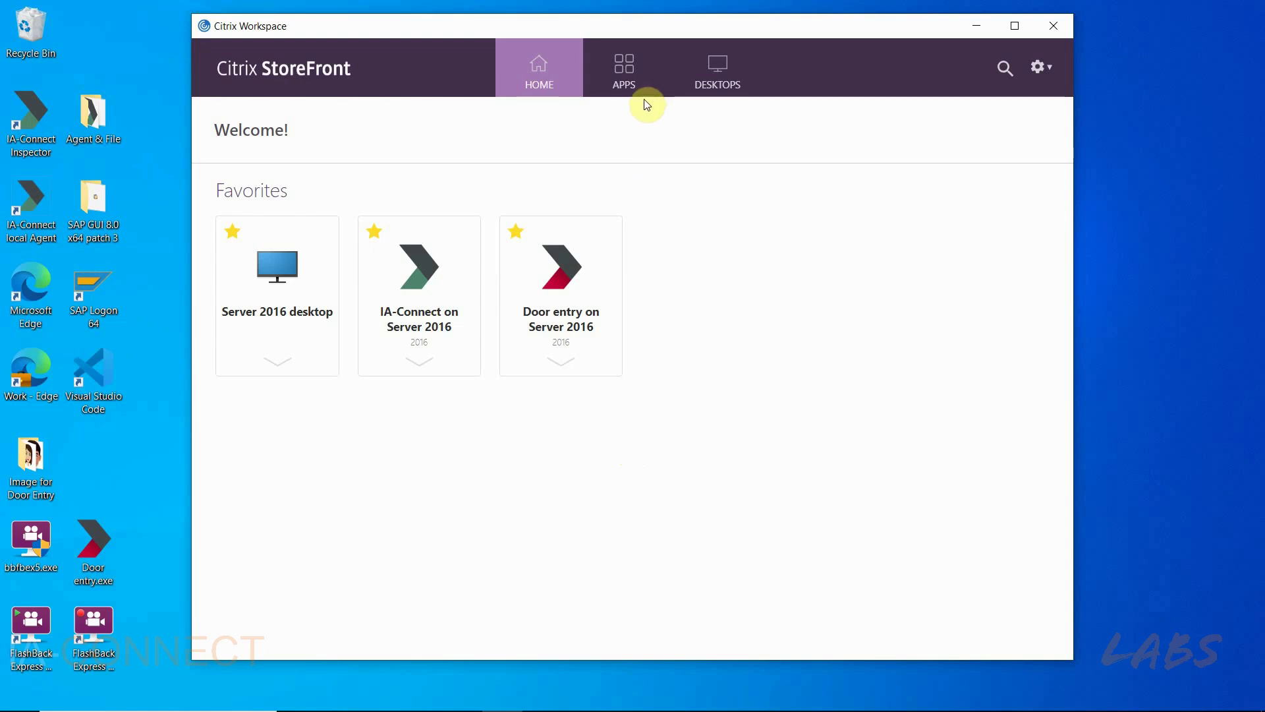
click(637, 83)
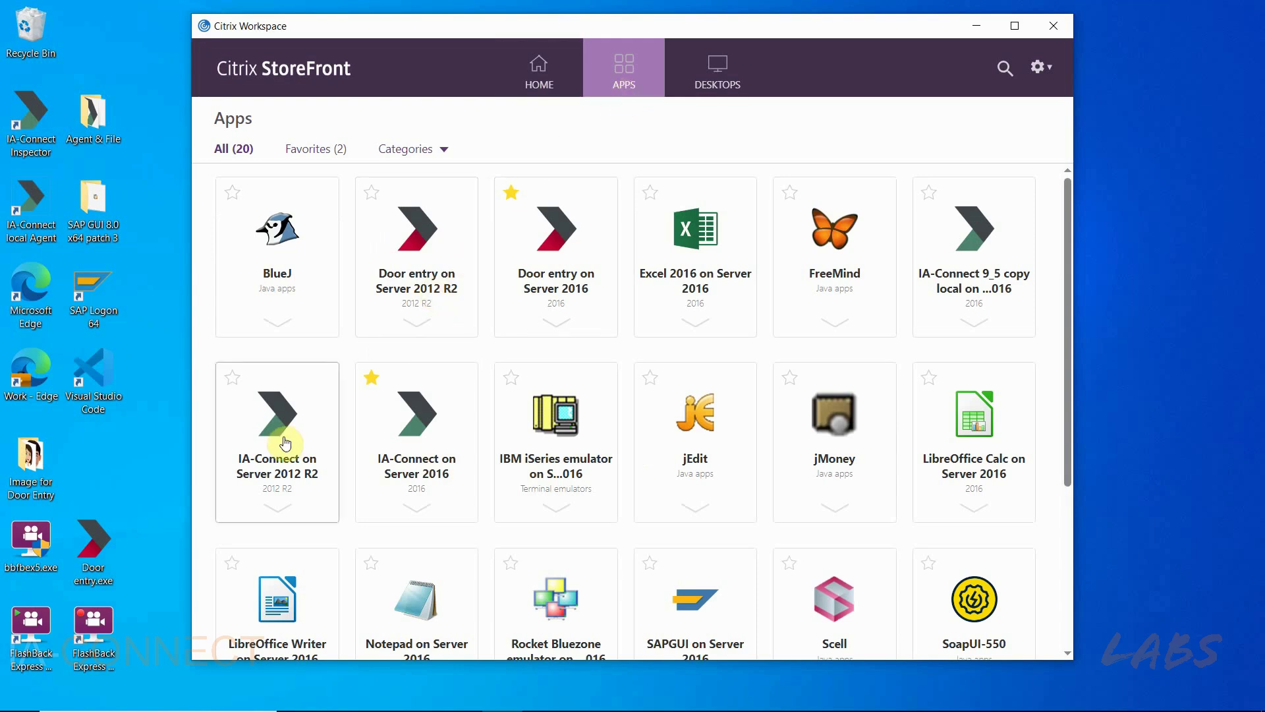
click(418, 508)
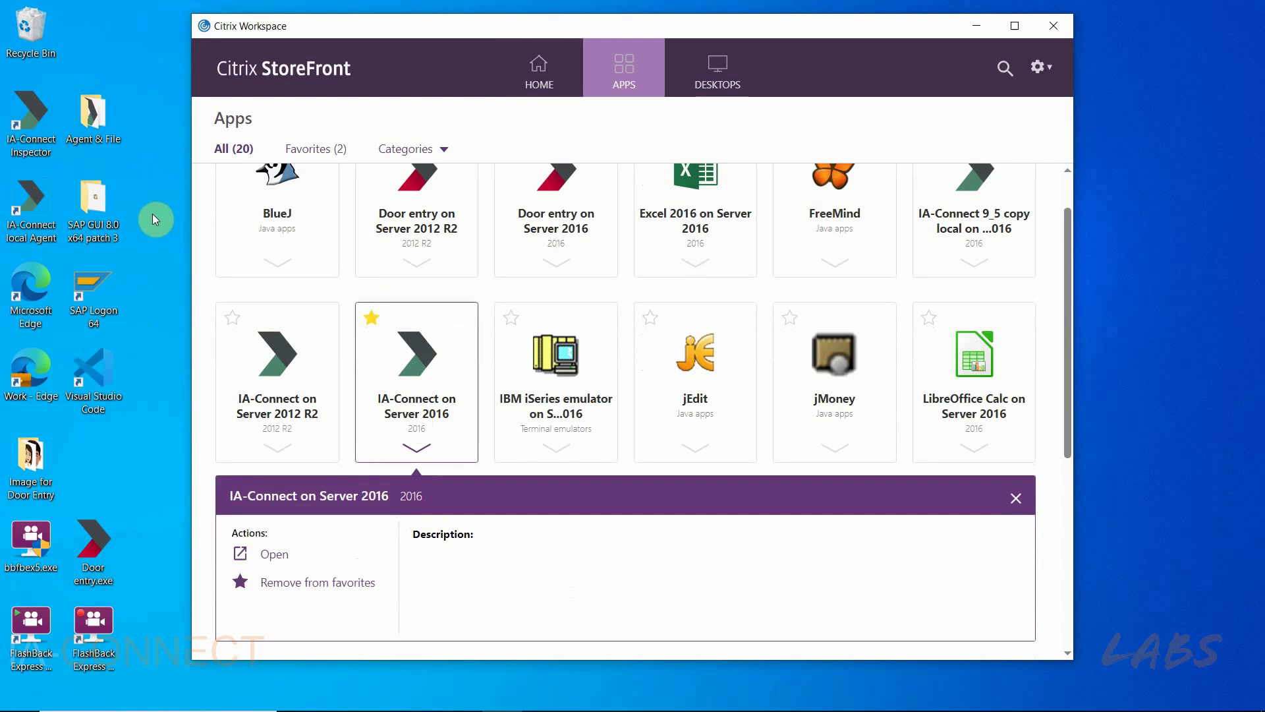
- Reopen the Agent & File folder and run IA-Connect Agent.exe to start local Agent v1.75.3.0
double_click(102, 117)
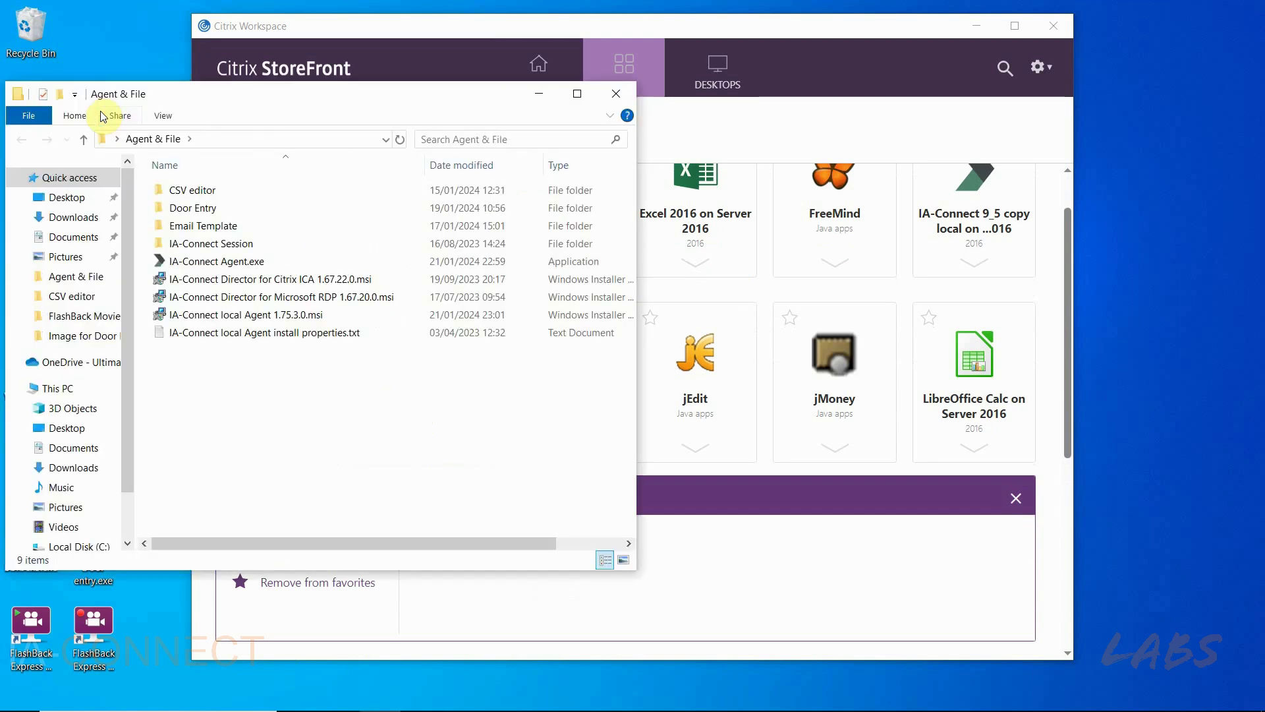
click(310, 264)
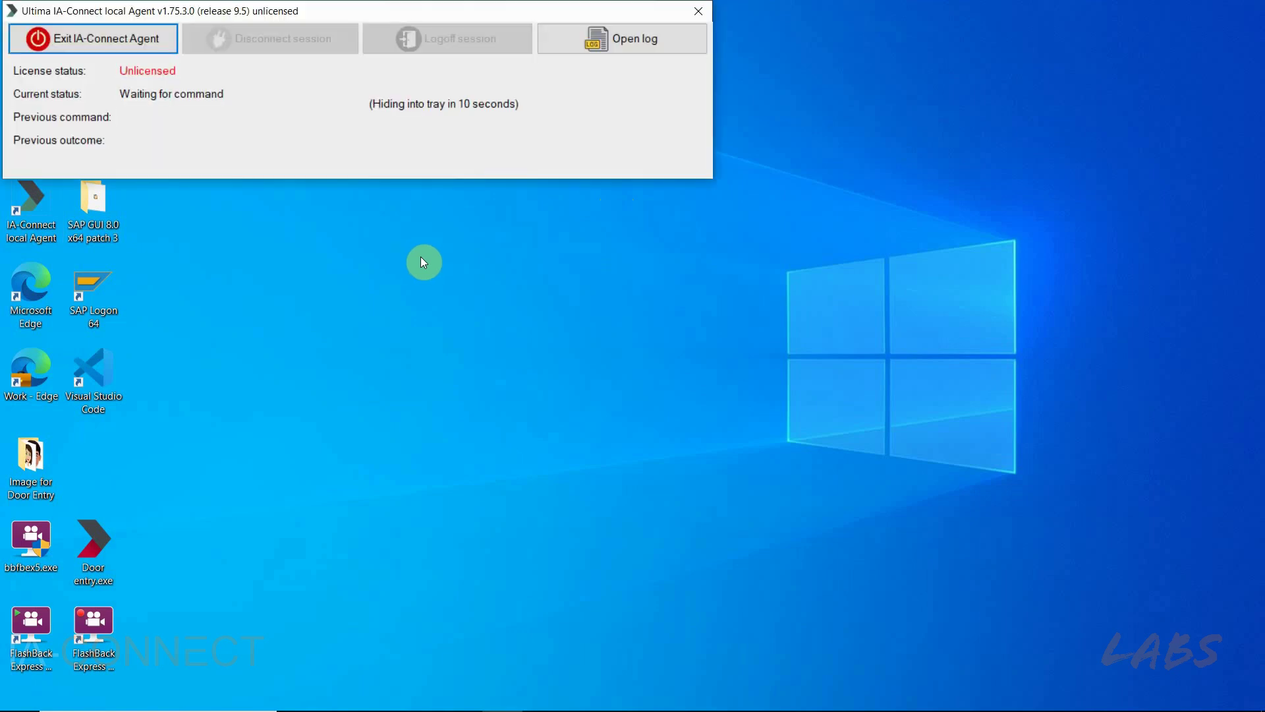
- Launch IA-Connect Inspector and confirm the Local Agent session is the attached one
drag(332, 14, 401, 20)
double_click(29, 132)
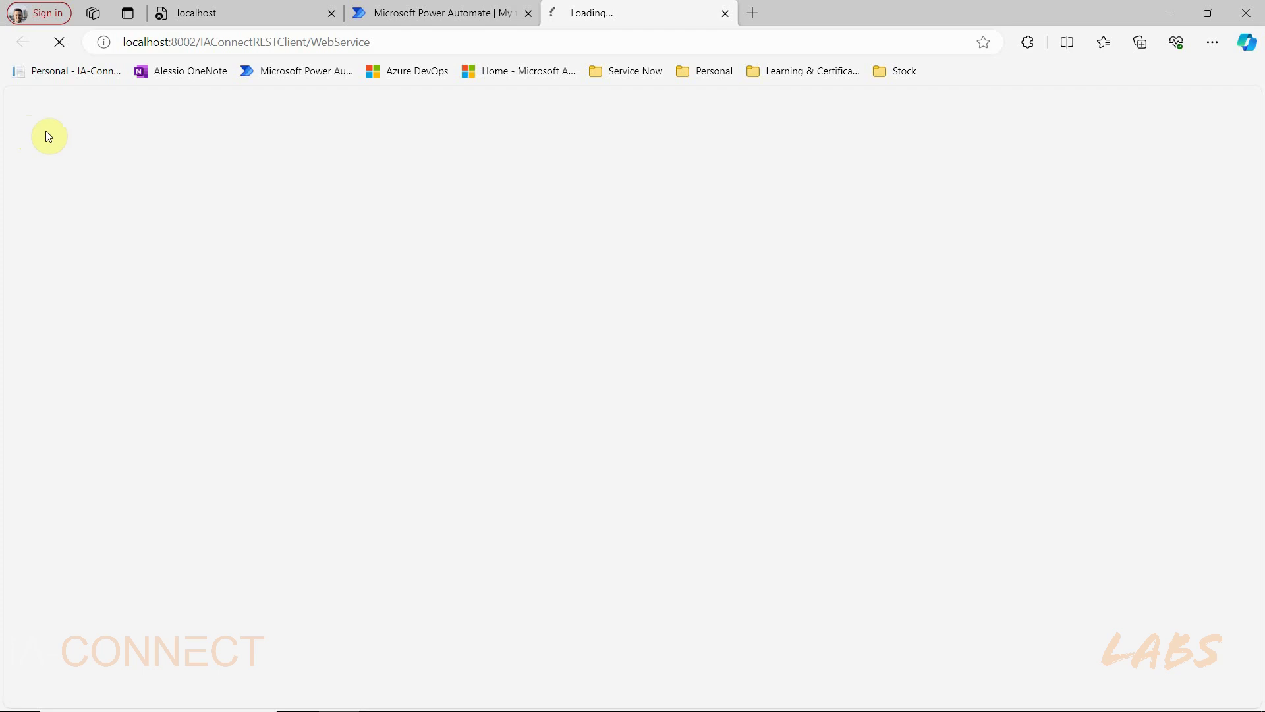
click(325, 11)
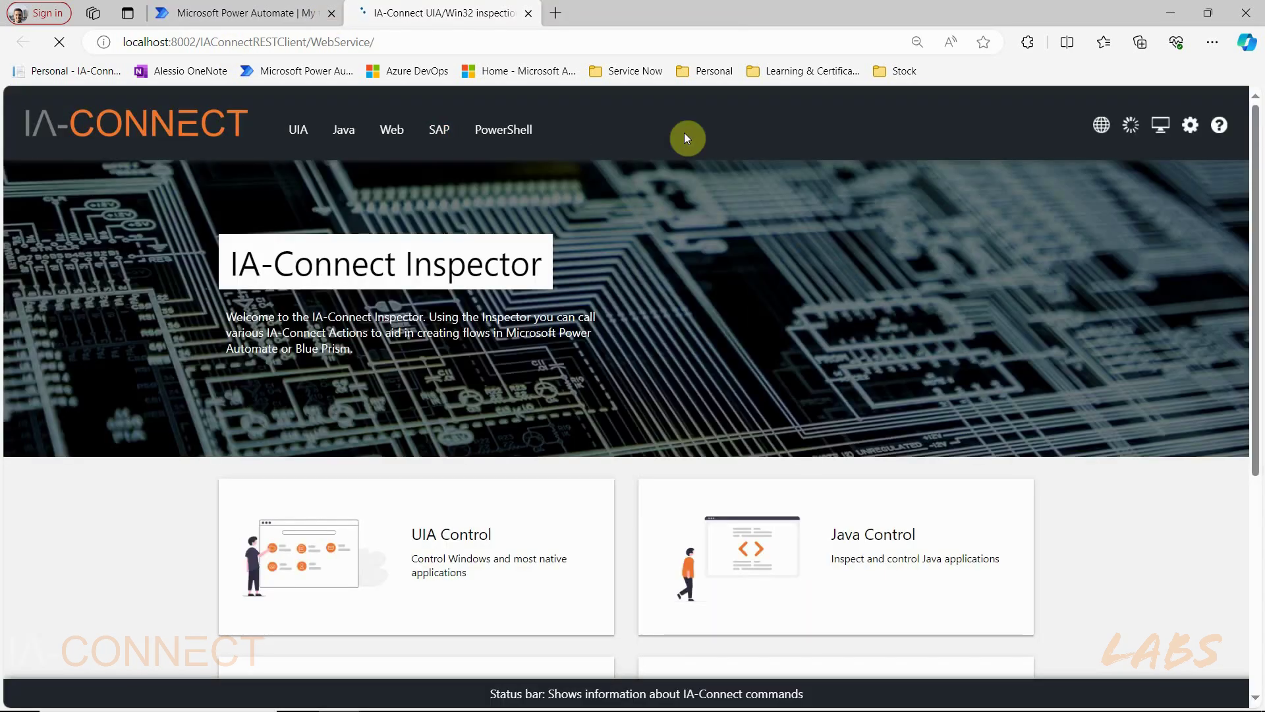
click(1158, 128)
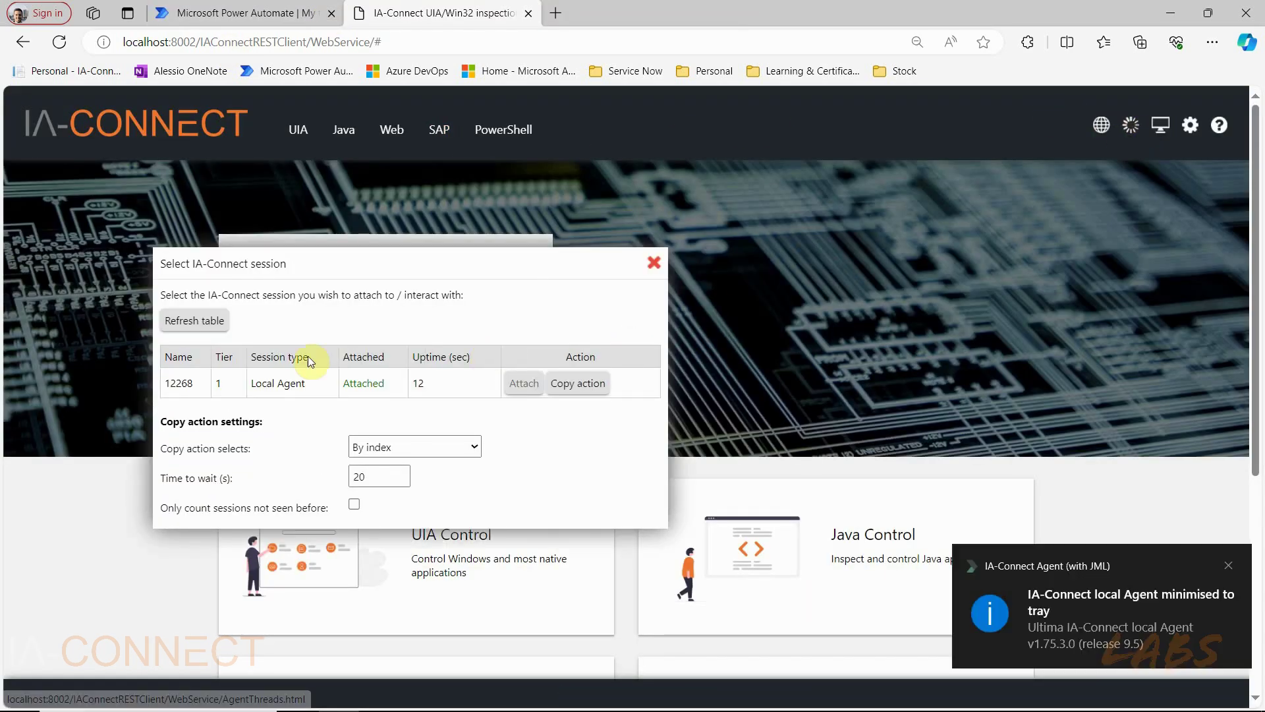
click(654, 263)
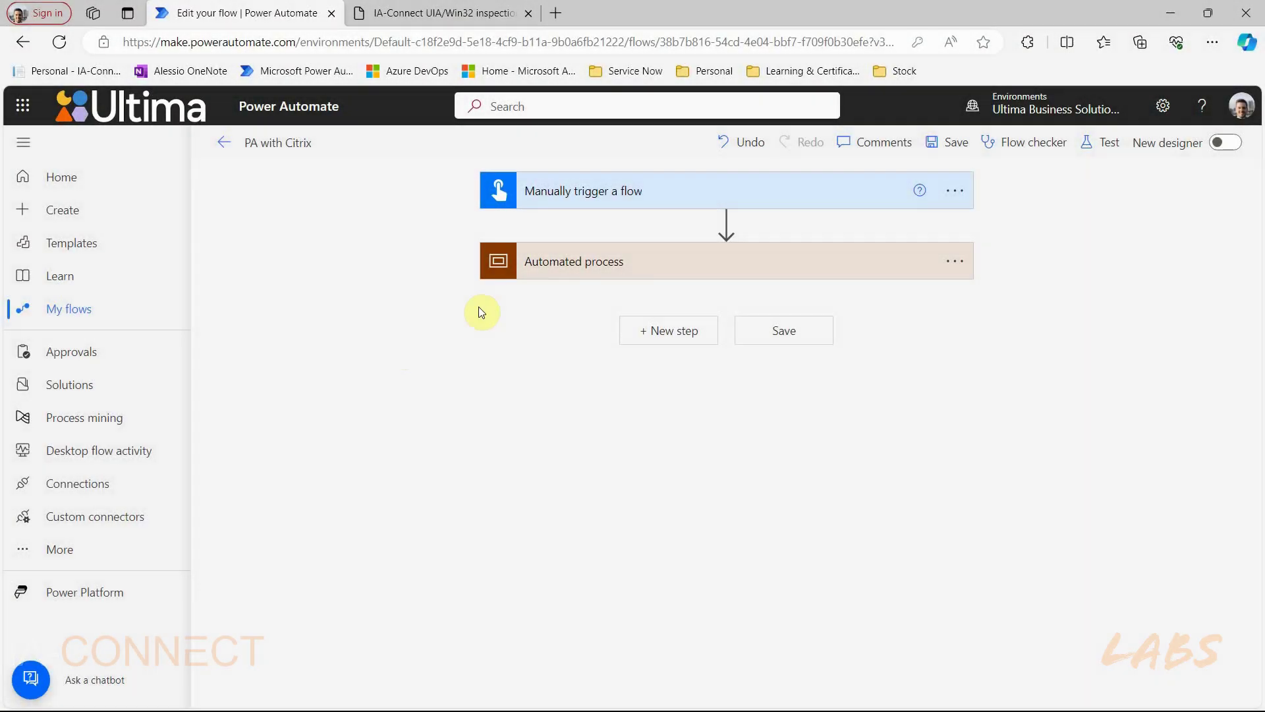
click(664, 261)
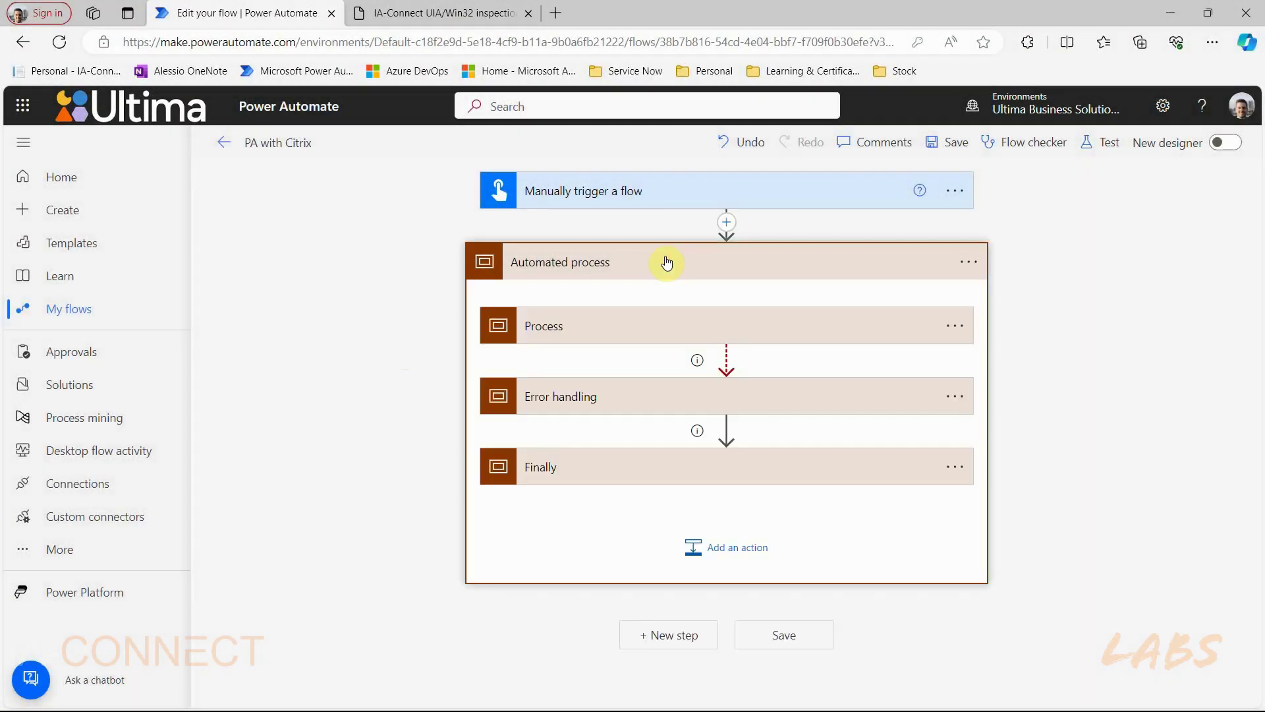
- Expand the Process scope and review the Launch Citrix Workspace step's parameters
click(645, 327)
click(652, 394)
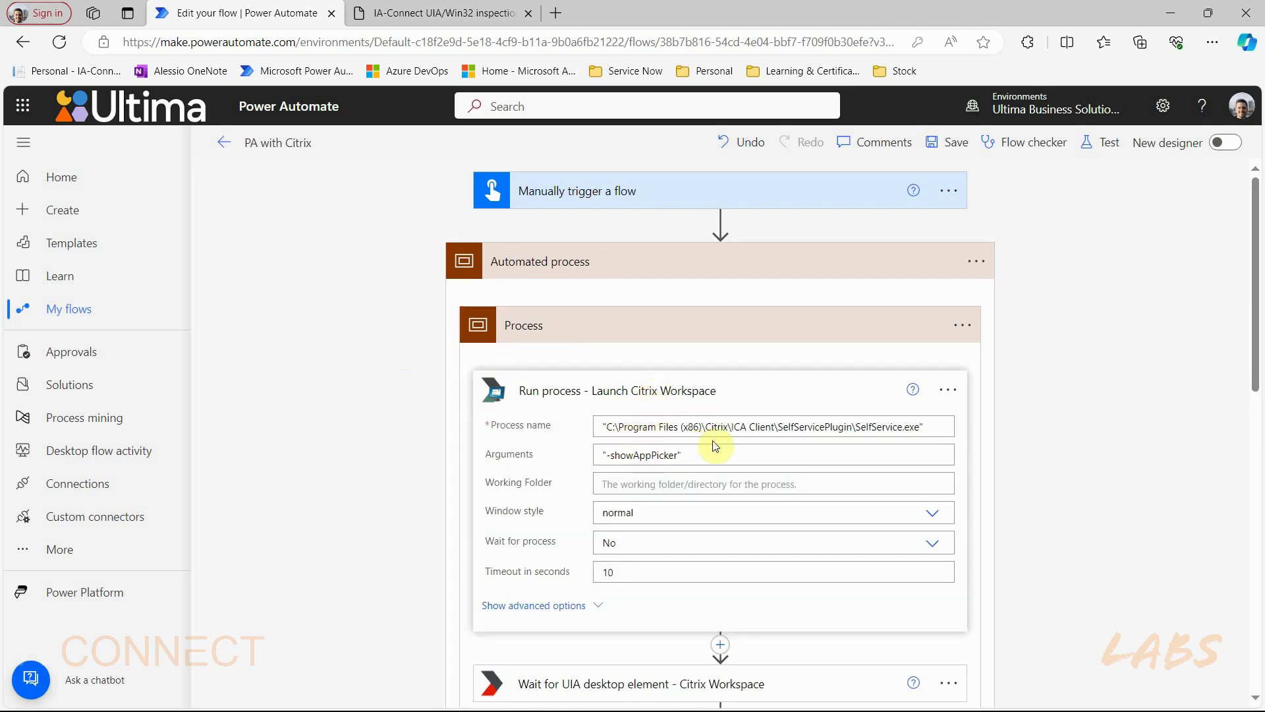
click(819, 379)
scroll(818, 392, down, 1)
scroll(817, 392, down, 2)
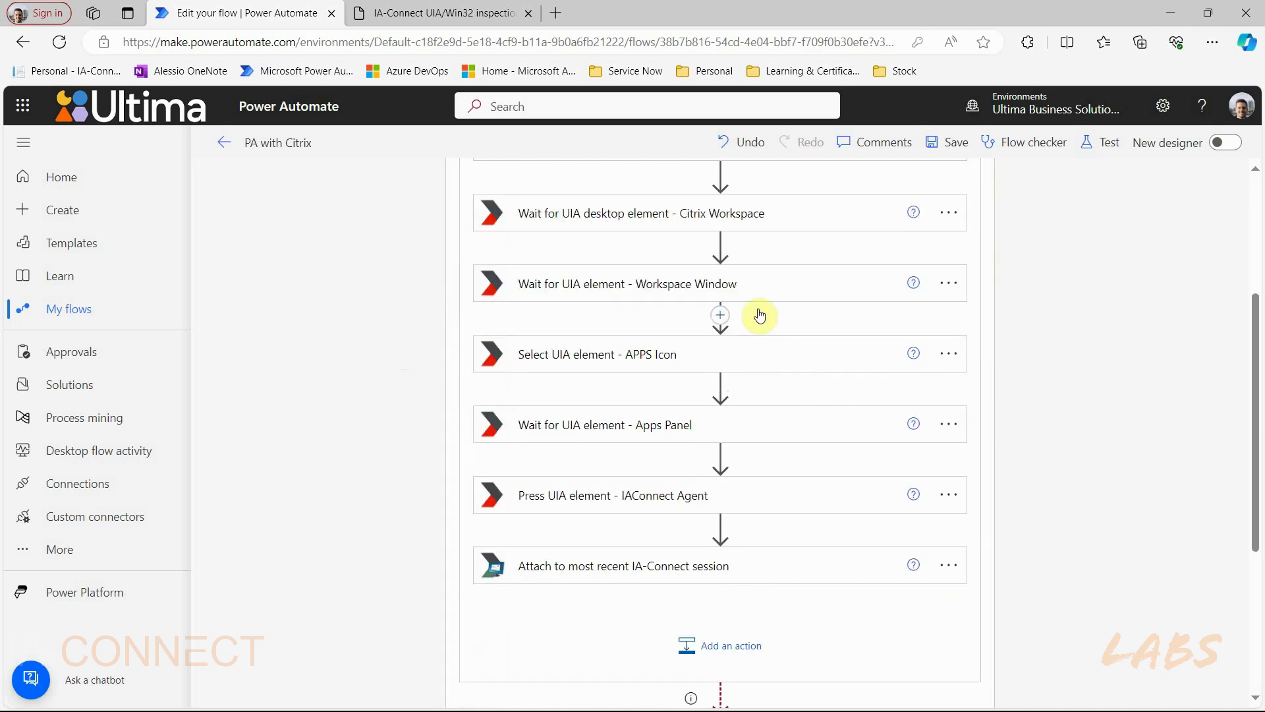
- Review the session-attach step's settings, then start a manually triggered test of the flow
click(742, 571)
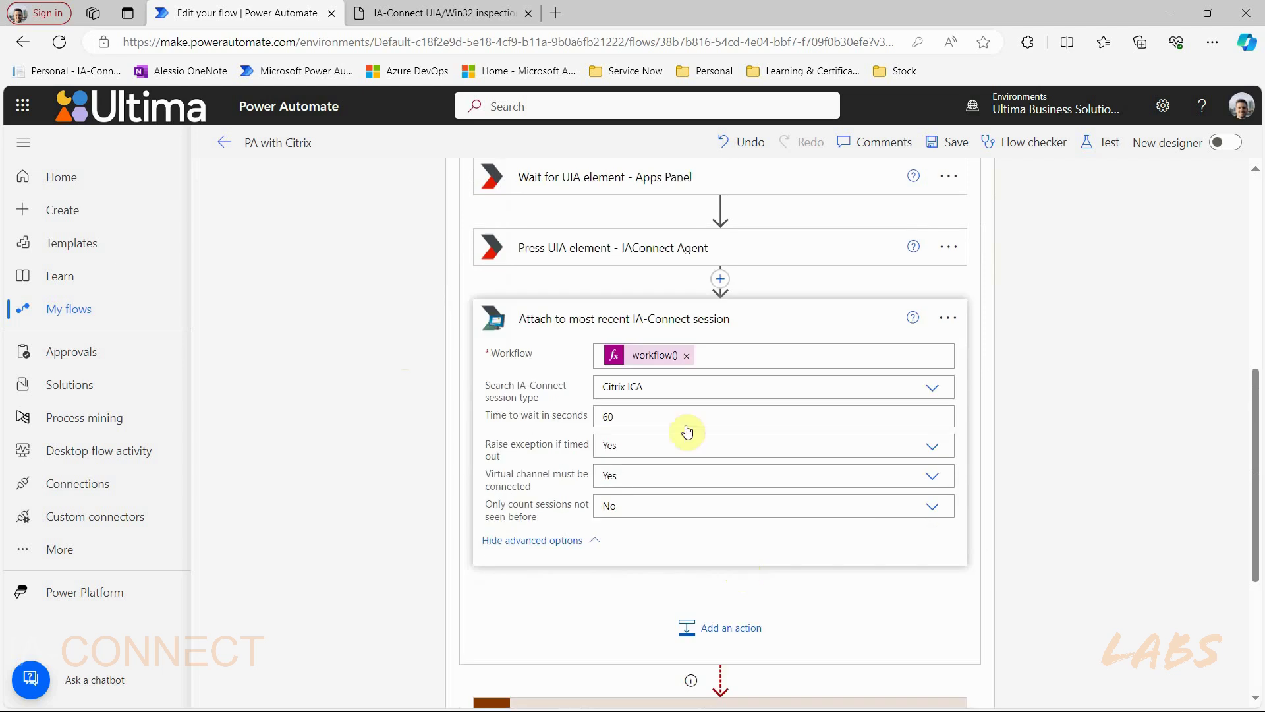
click(684, 323)
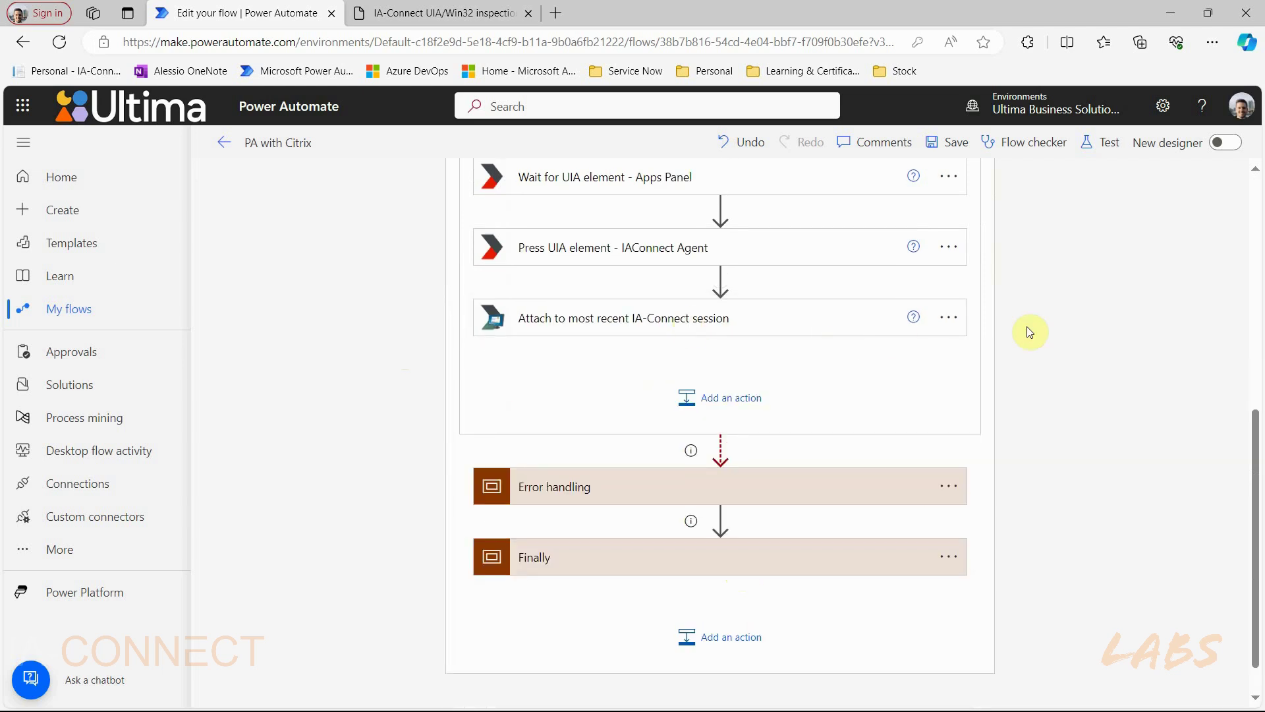
scroll(1031, 325, up, 4)
click(1102, 143)
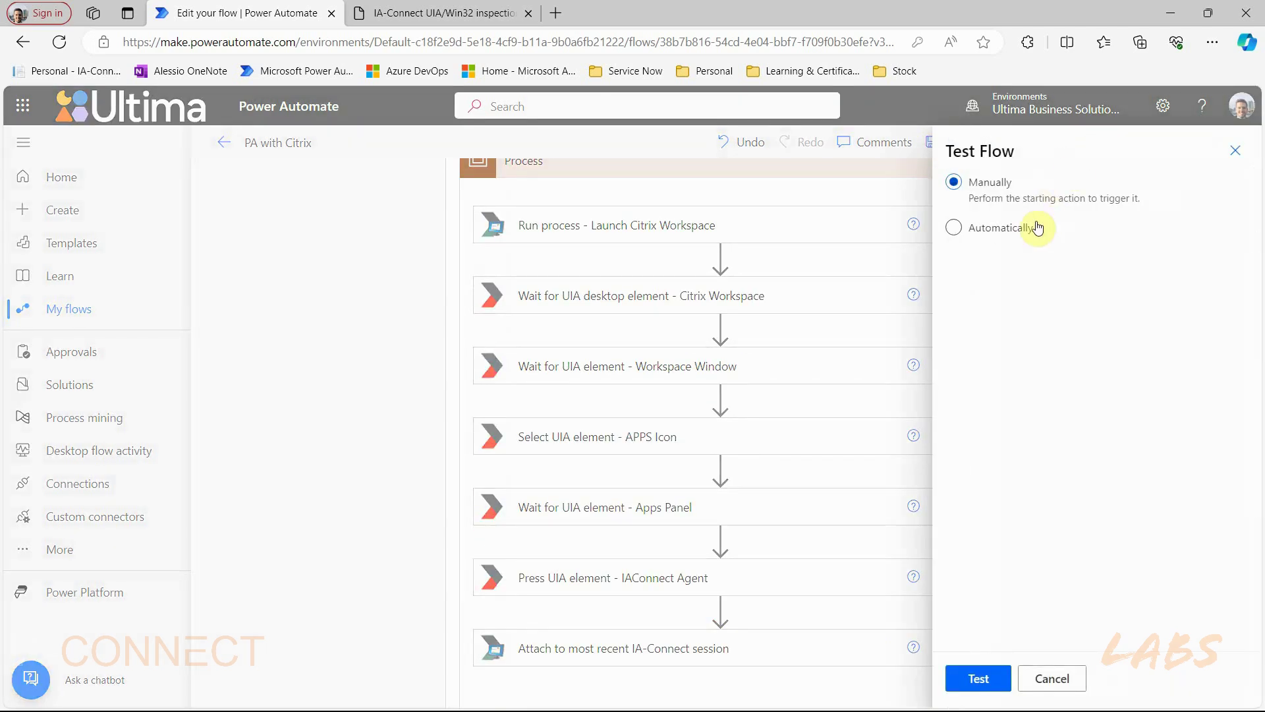
click(974, 679)
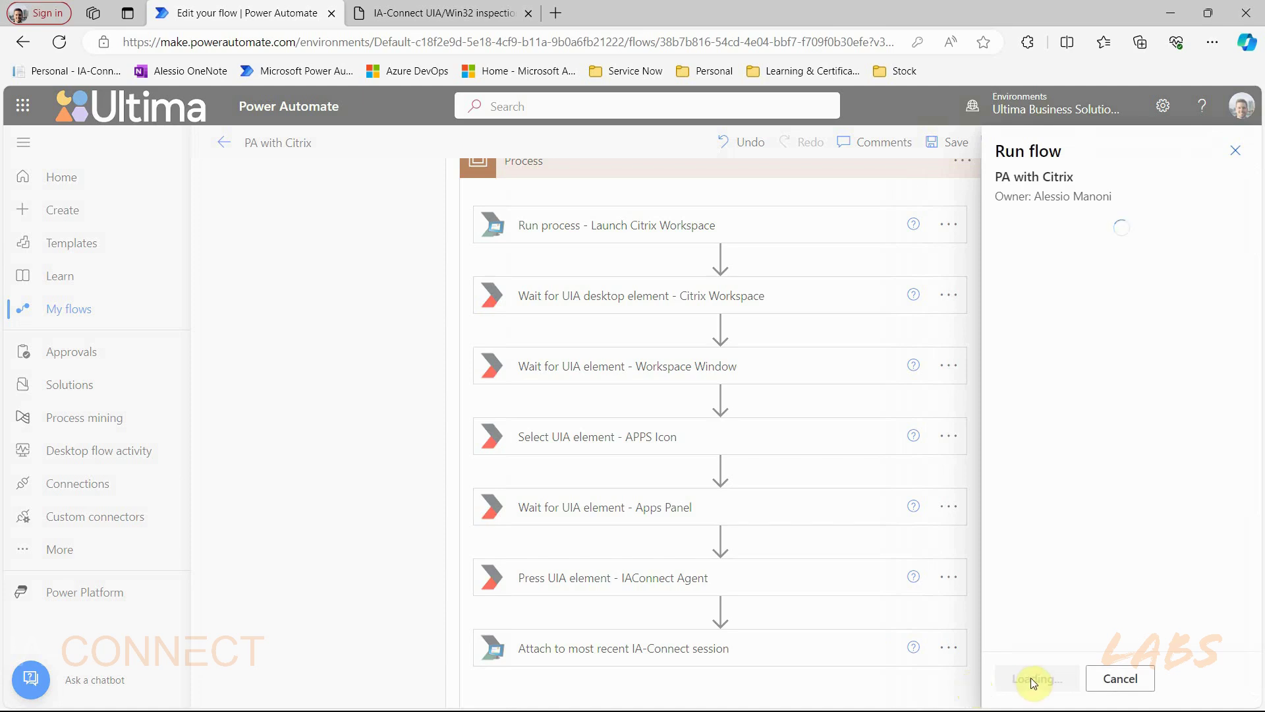
- Run the PA with Citrix flow and expand the run results to verify each step succeeded
click(1033, 681)
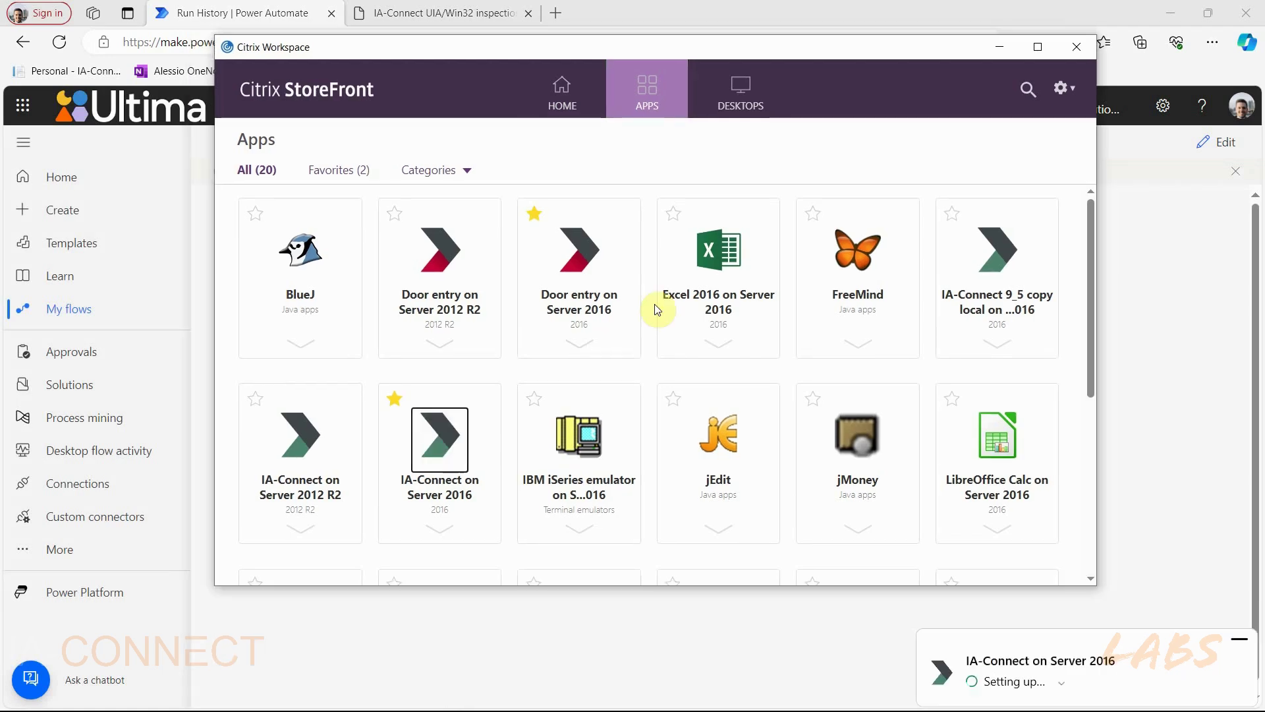
click(986, 46)
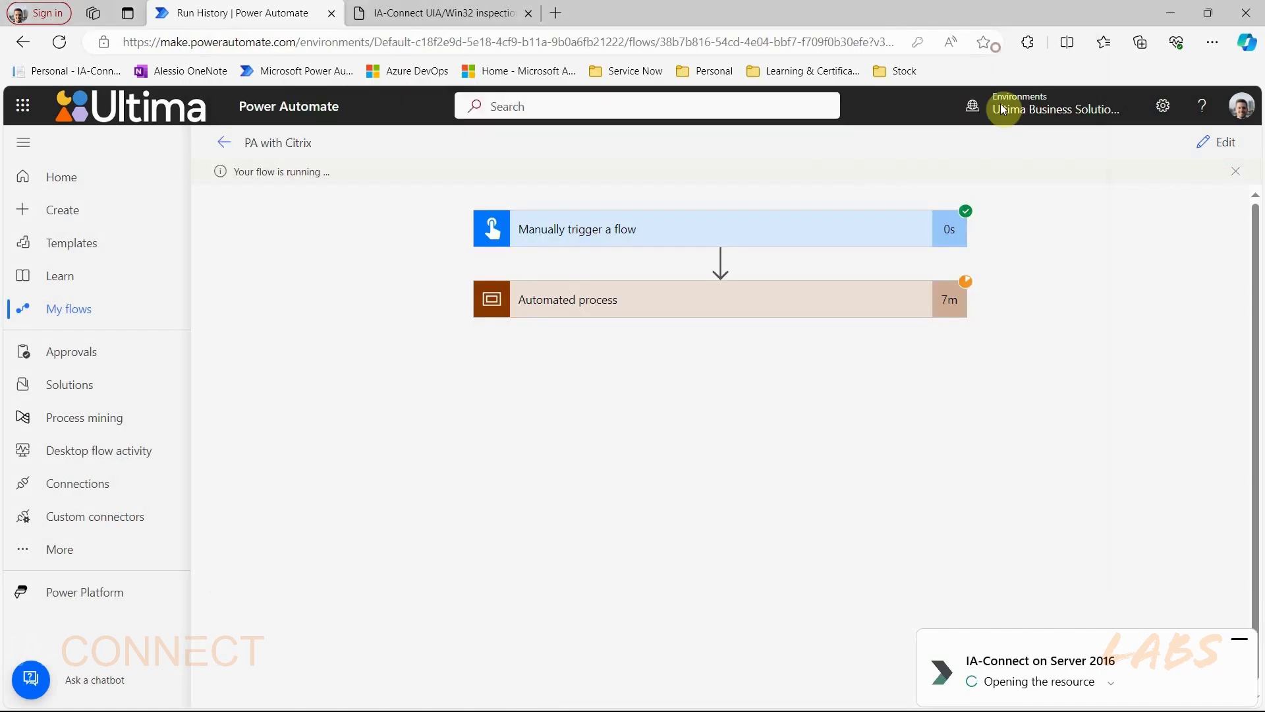
click(824, 304)
click(843, 346)
scroll(874, 415, down, 3)
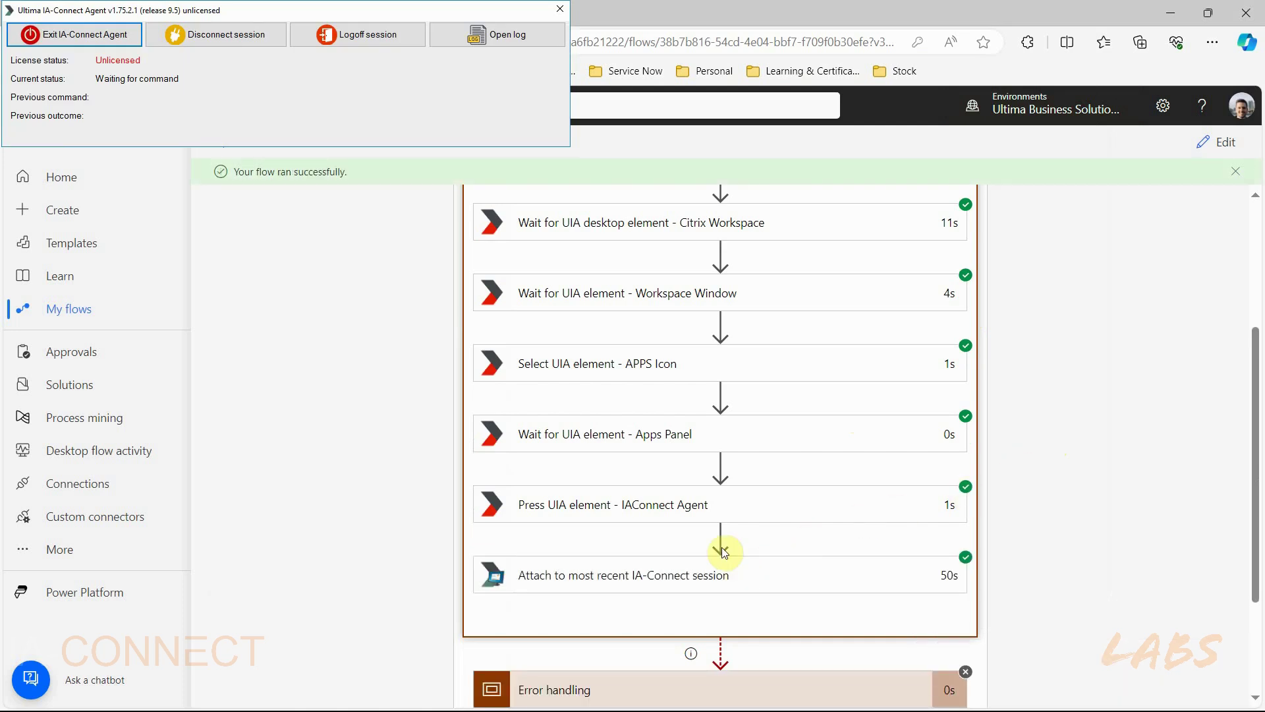
scroll(650, 215, up, 3)
drag(356, 14, 355, 125)
- Check the session list shows the tier-2 Citrix ICA session attached beside the tier-1 Local Agent
click(416, 16)
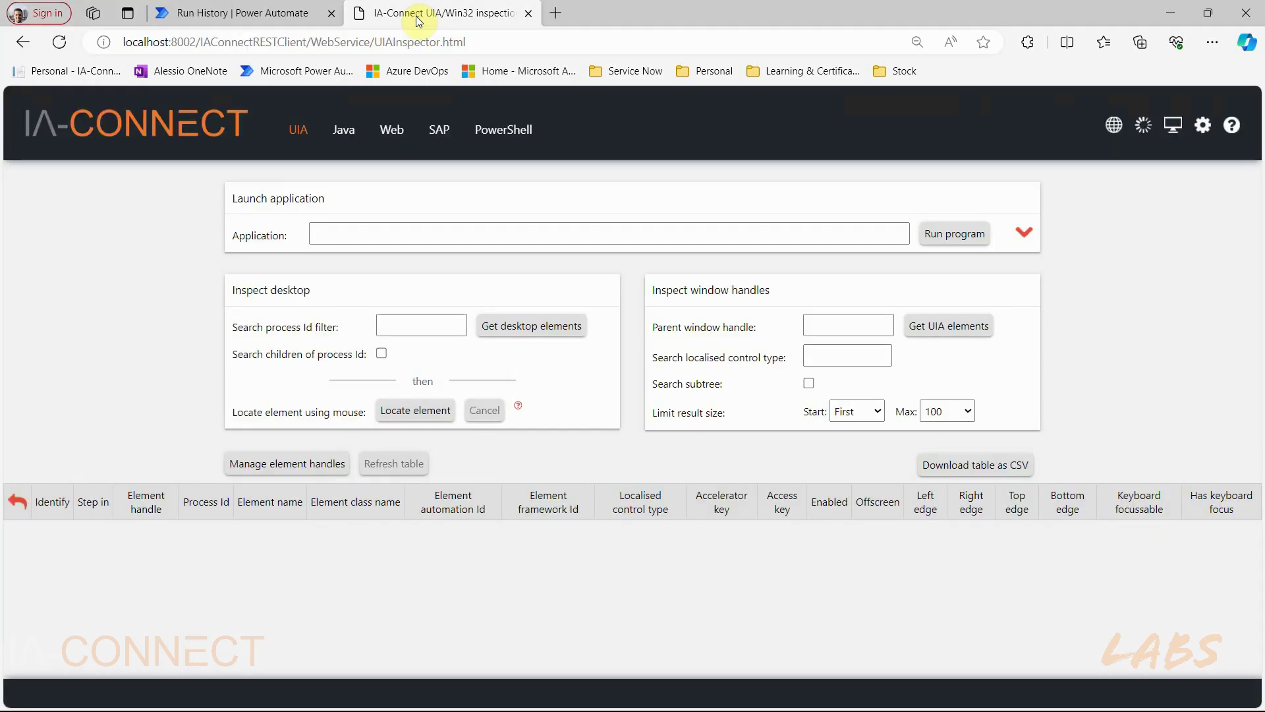
click(1190, 128)
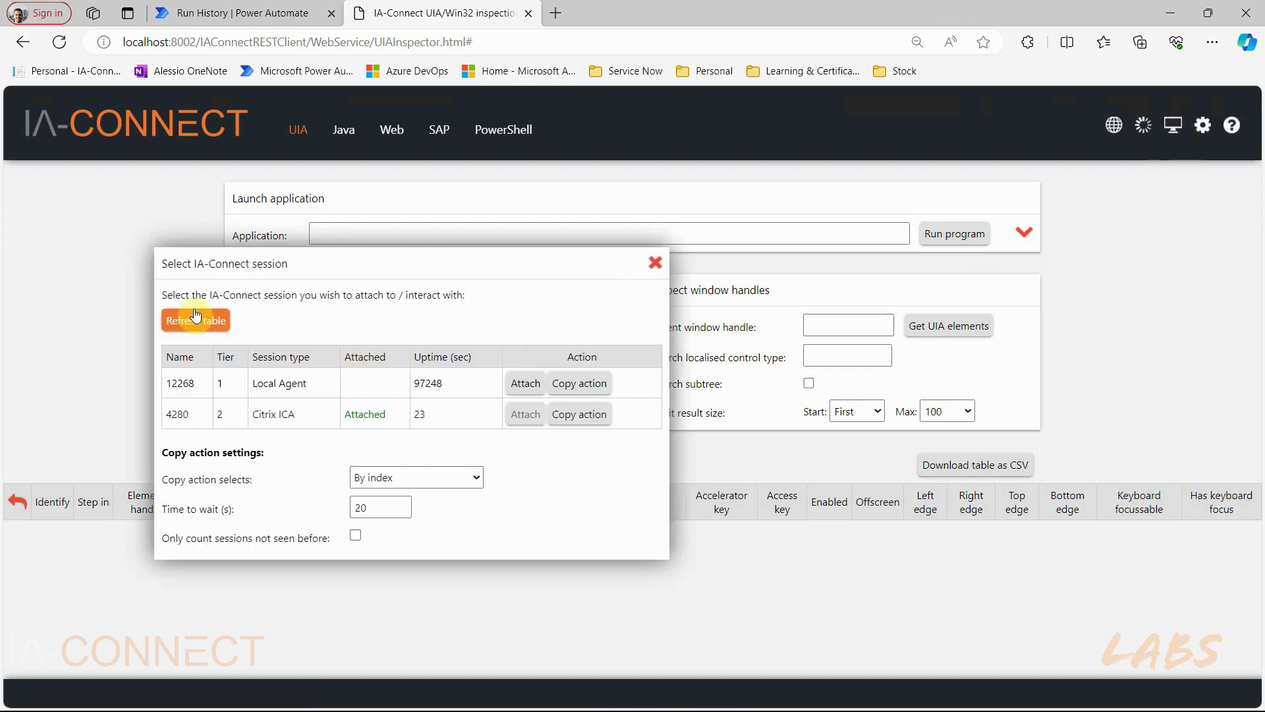
drag(161, 416, 410, 443)
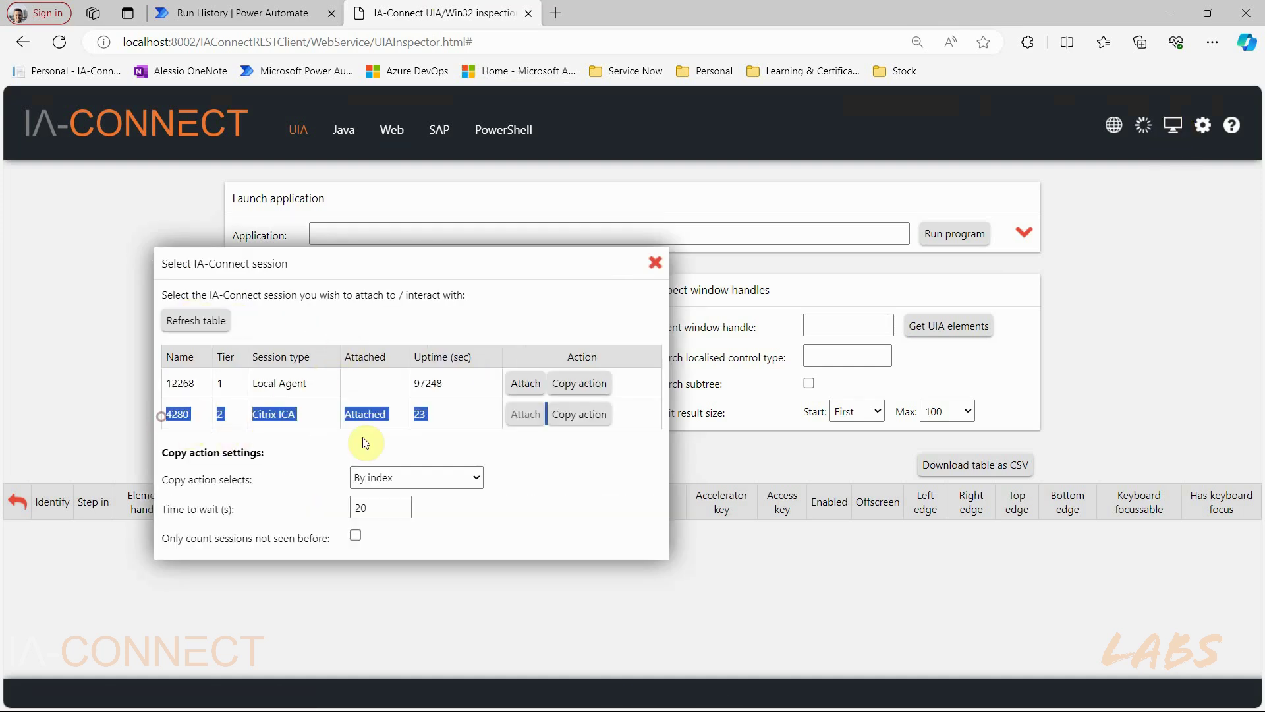
click(571, 414)
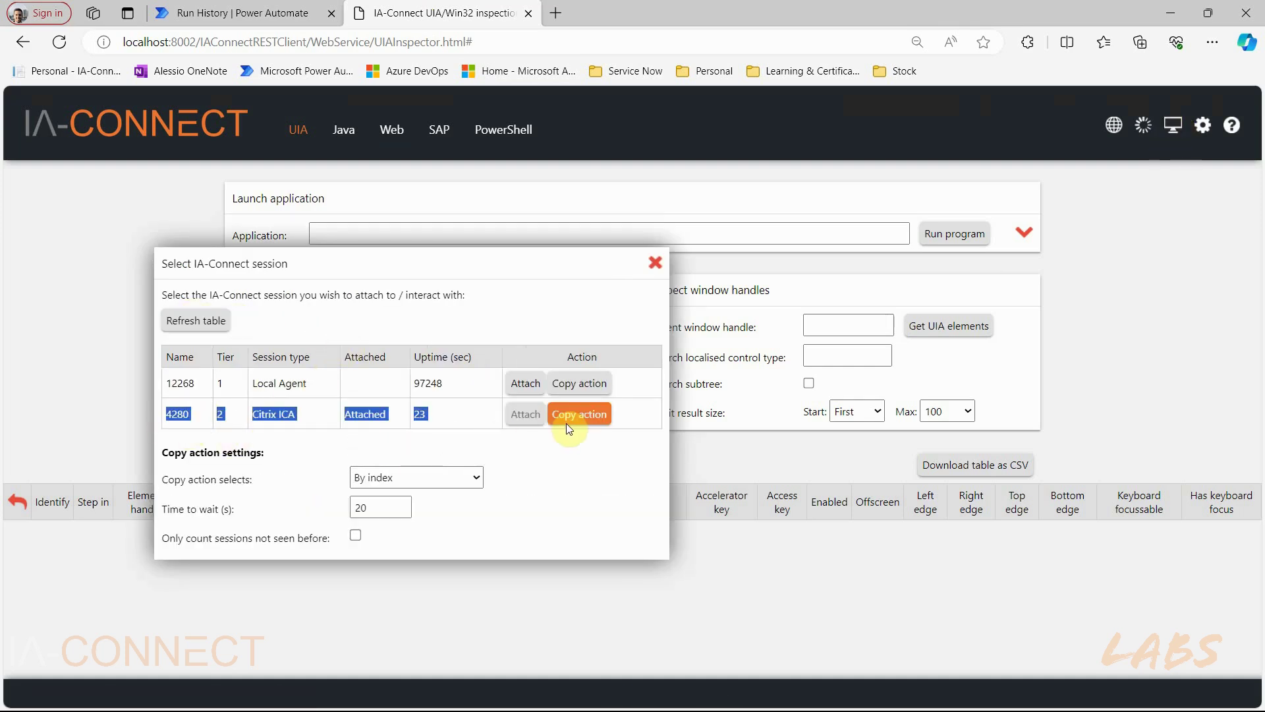
click(611, 466)
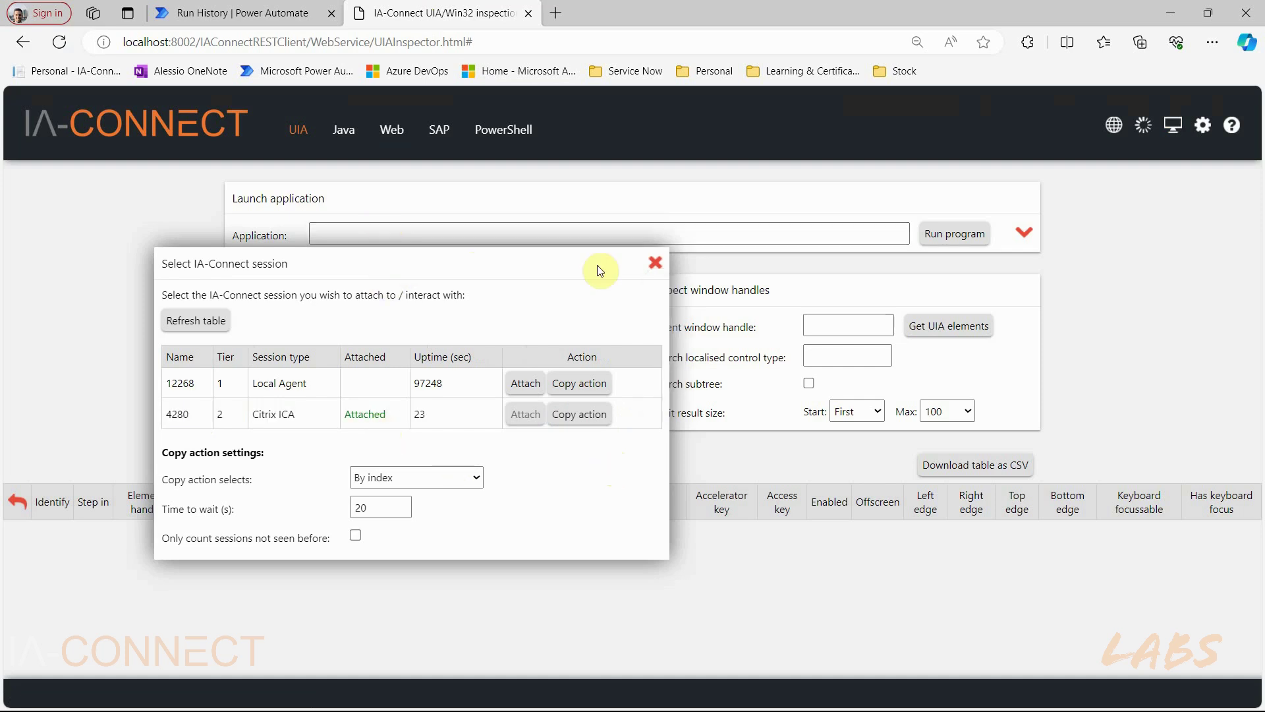
- Reload the UIA page and use Locate element to pick the Desktop element on screen
click(303, 130)
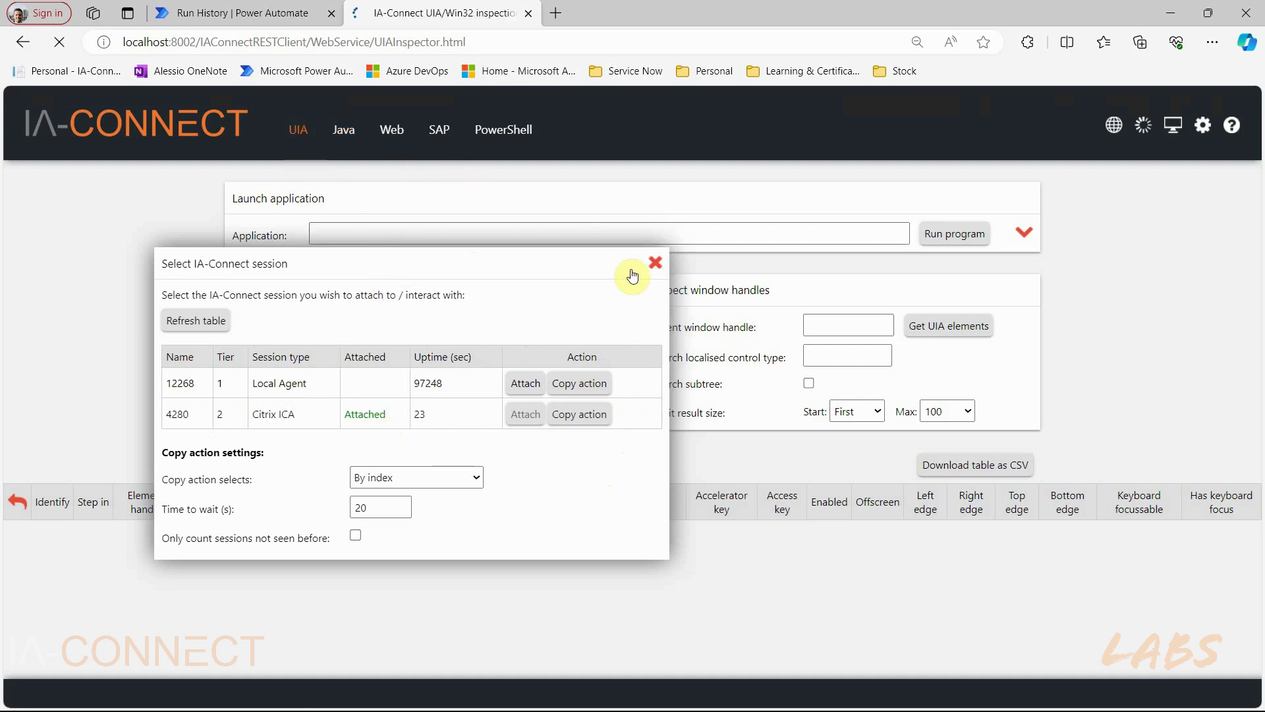
click(441, 409)
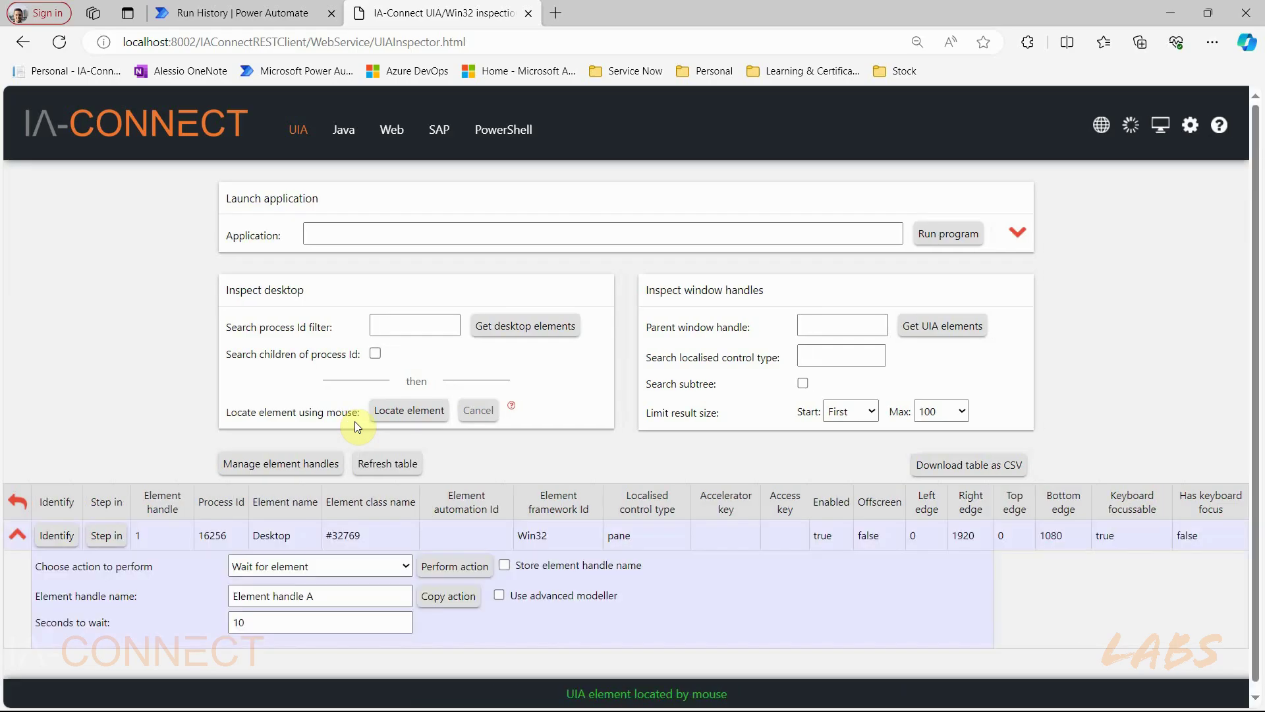
double_click(273, 537)
click(204, 539)
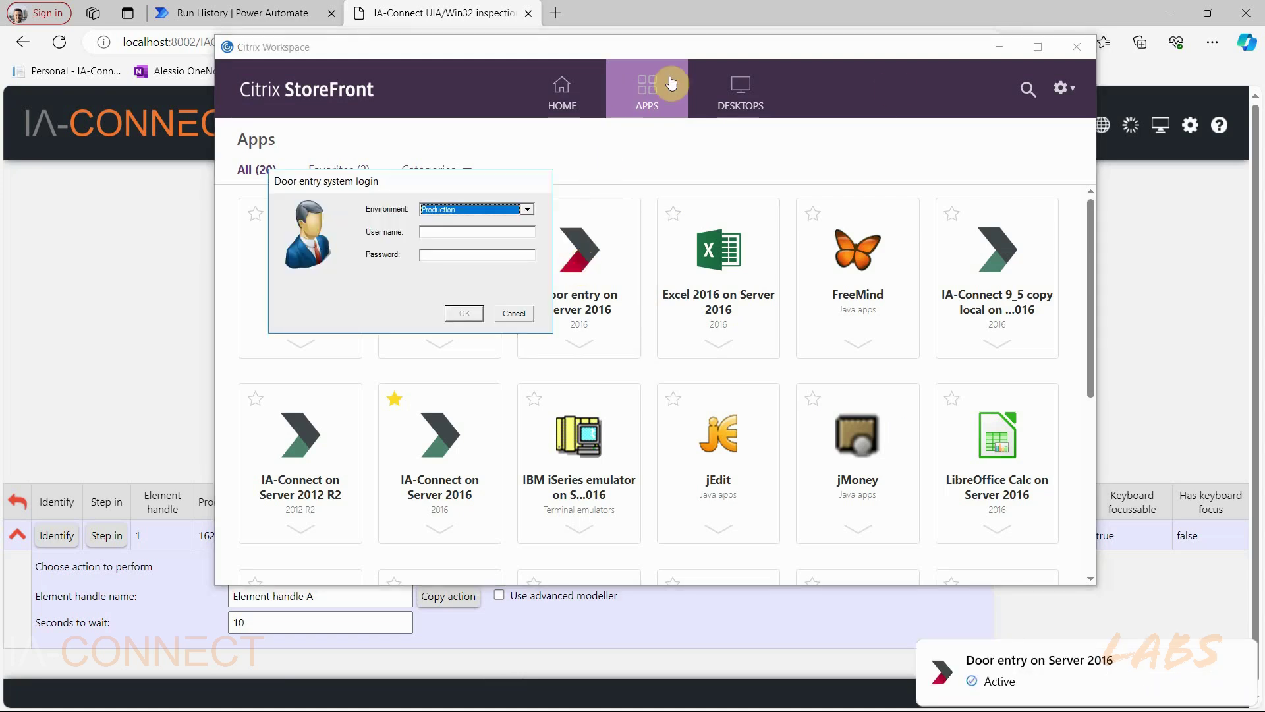
- Close the Citrix StoreFront window, leaving the Door entry on Server 2016 login open
click(999, 47)
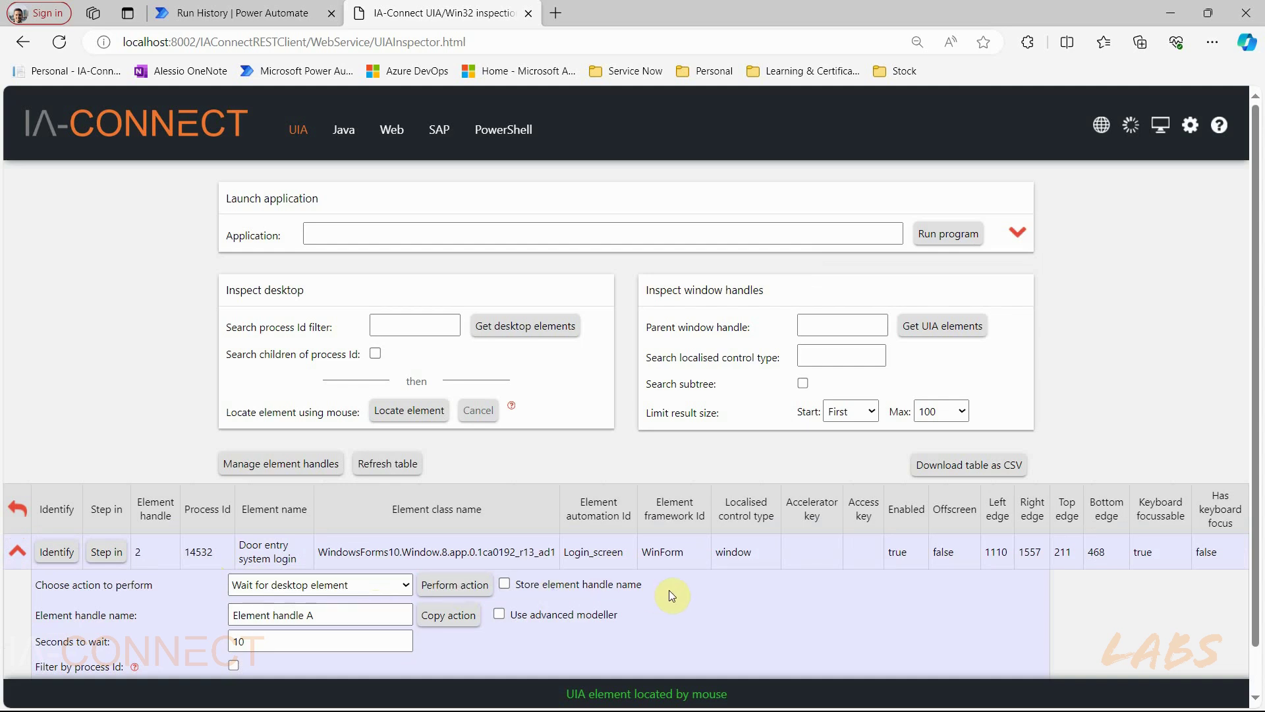
- Step into the Door entry system login window and highlight its Panel_UserIcon, Panel1 and TitleBar children
click(460, 591)
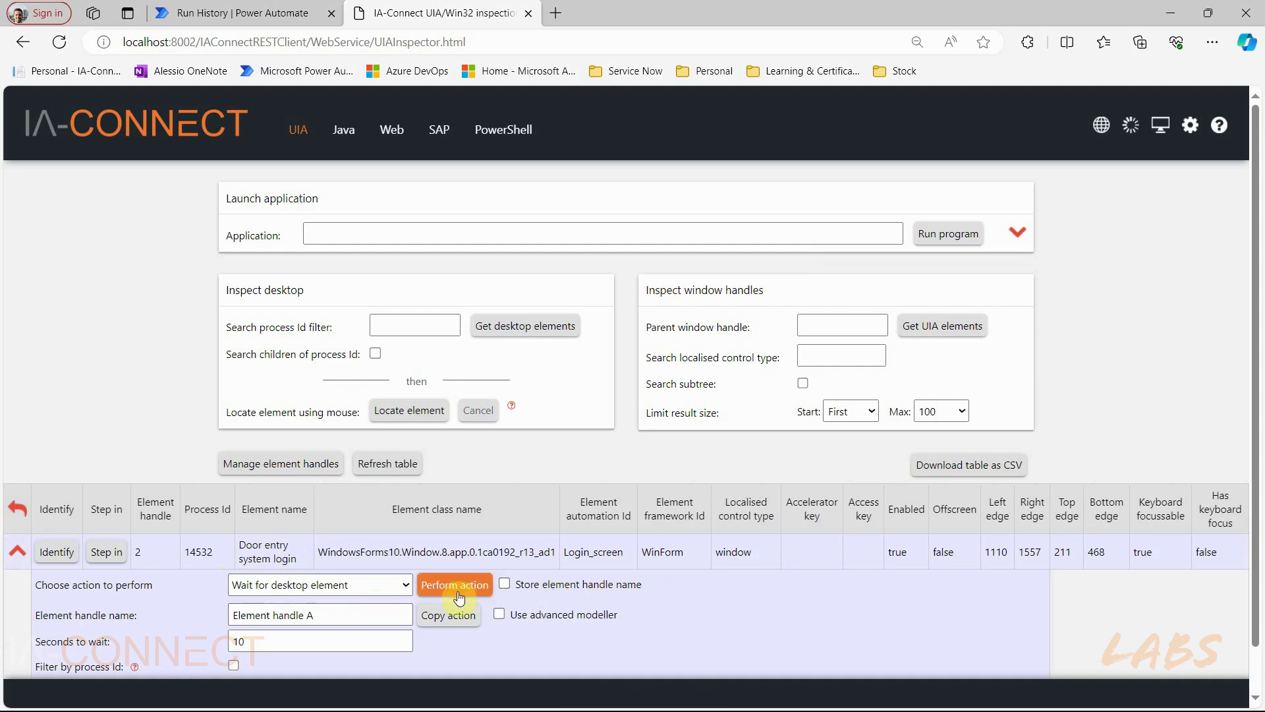
click(105, 552)
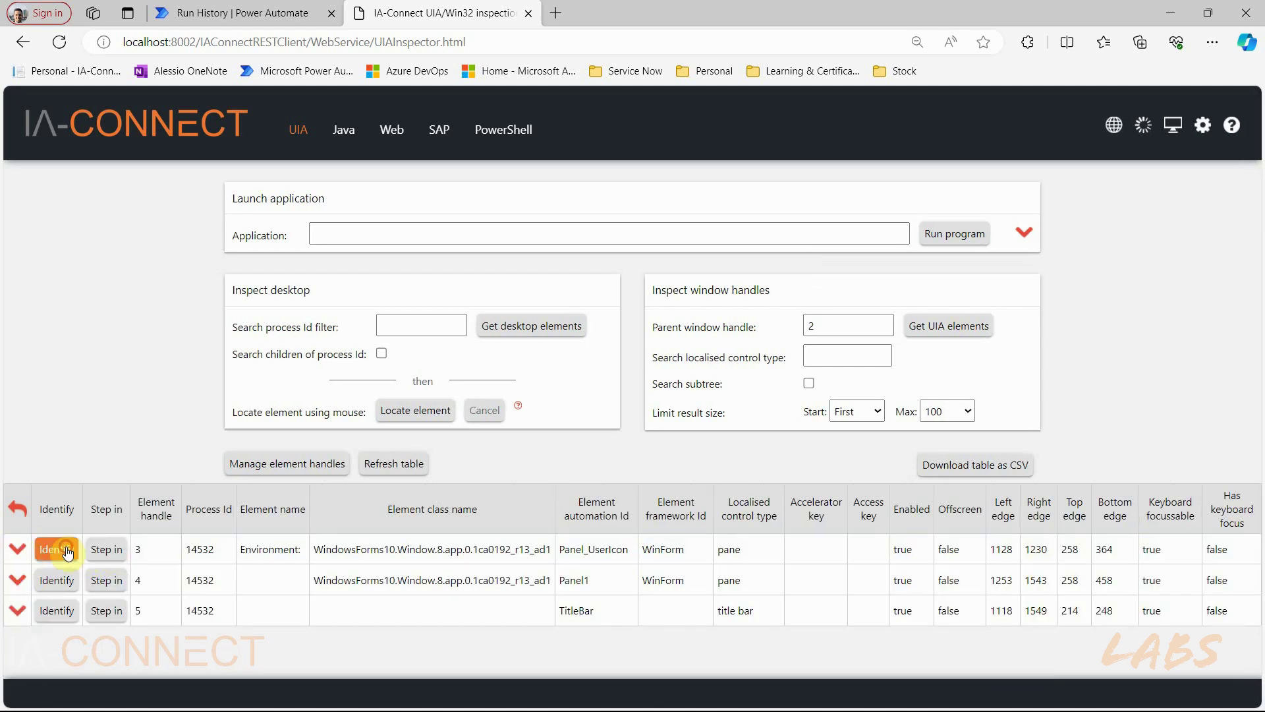
click(66, 551)
click(43, 588)
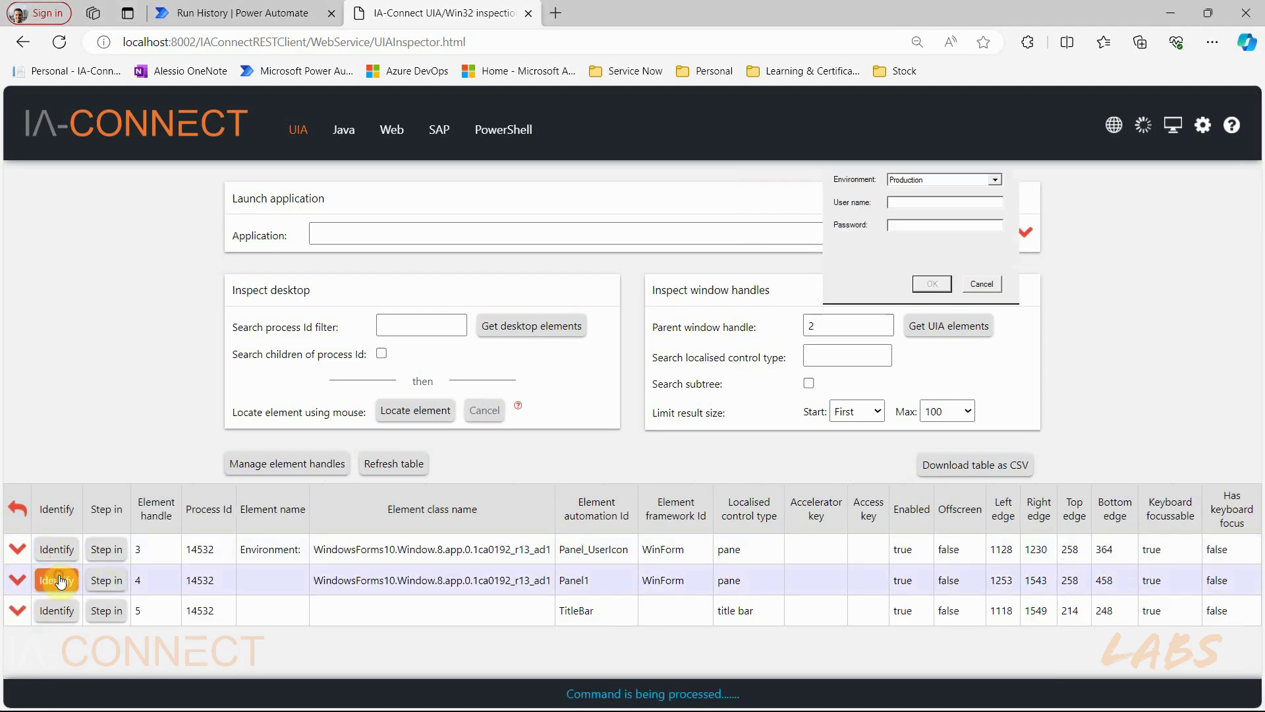
click(62, 620)
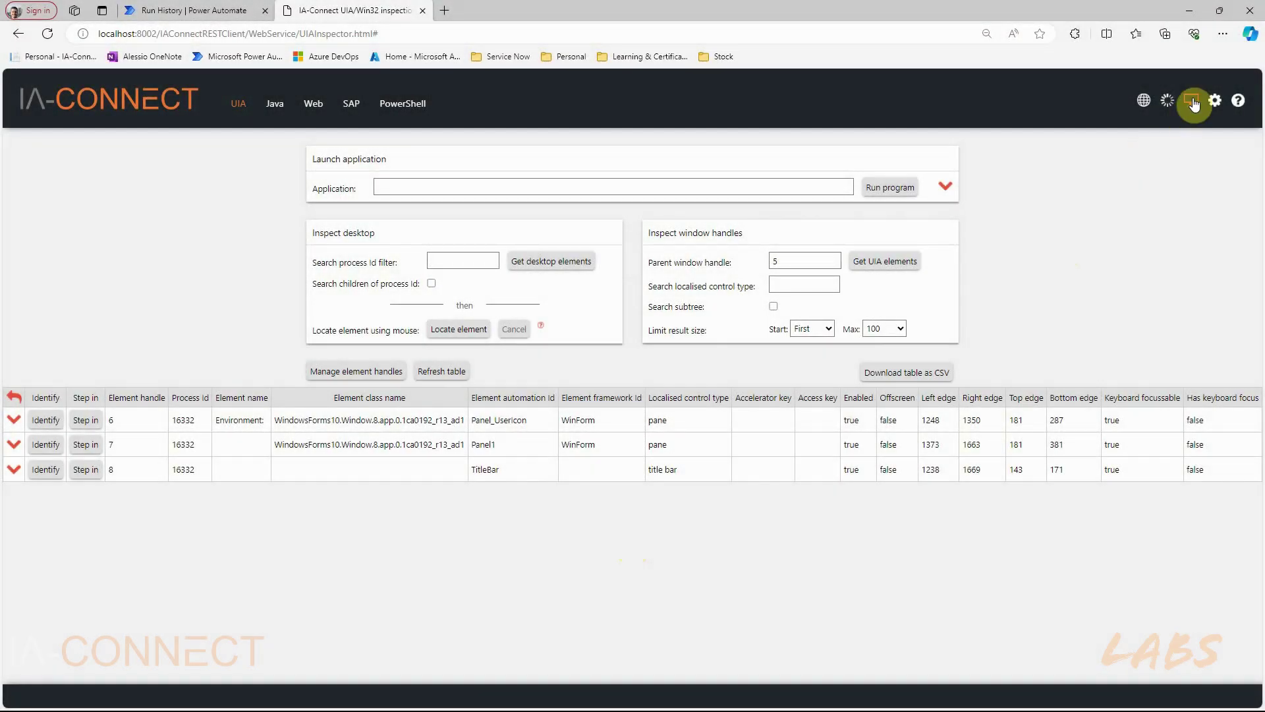
- Re-attach to the Local Agent session, list its top-level desktop elements, and restore the browser window
click(1191, 101)
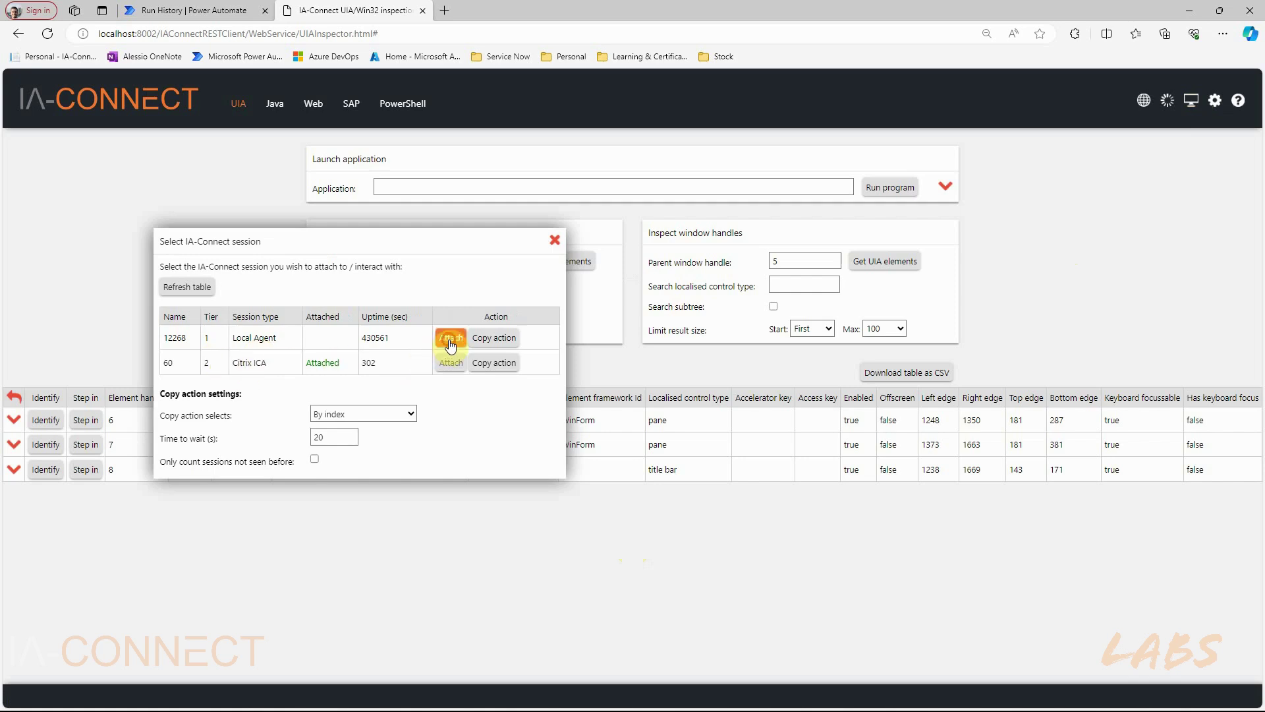
click(556, 242)
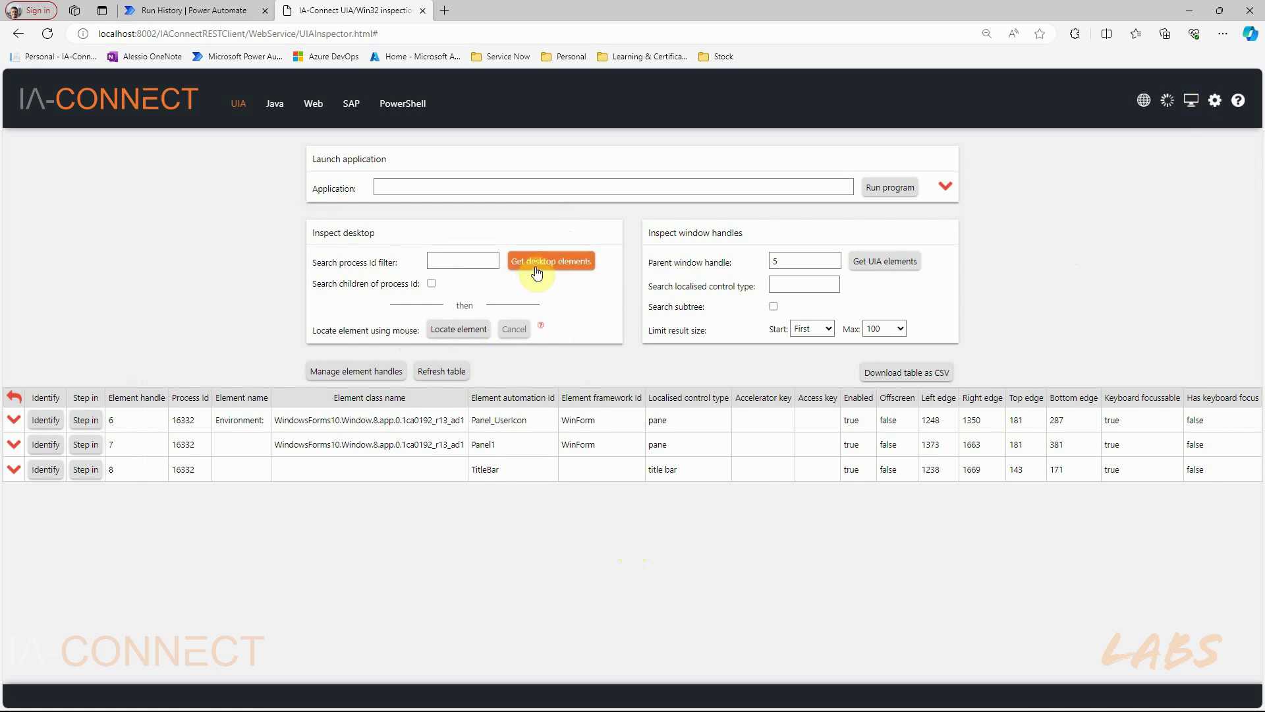
click(540, 267)
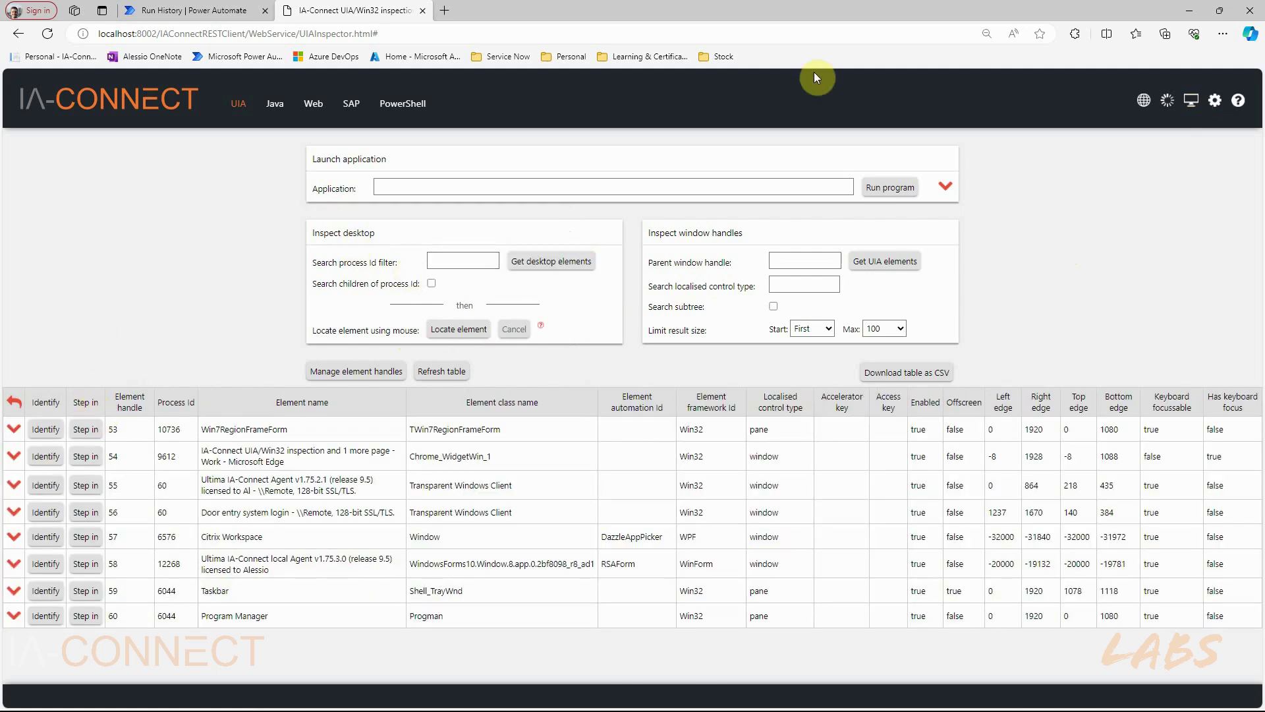
click(1217, 11)
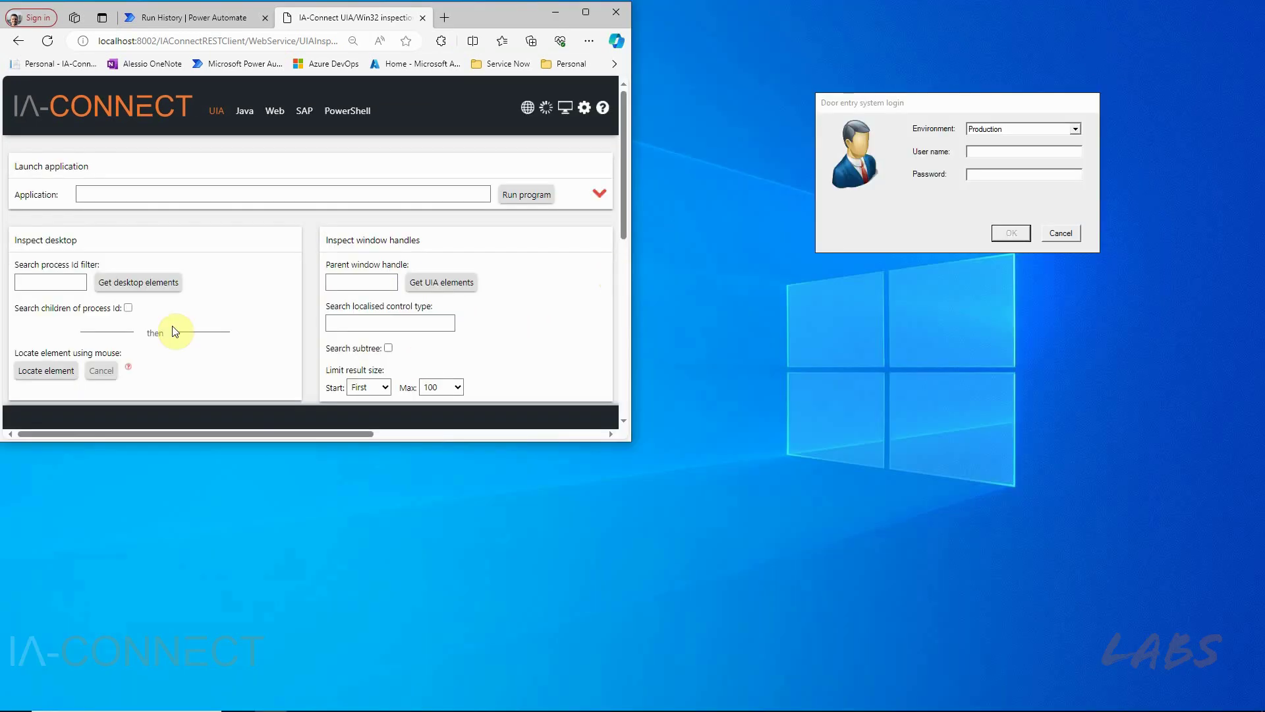
- Highlight listed Local Agent desktop elements, including the remote IA-Connect Agent window
click(69, 378)
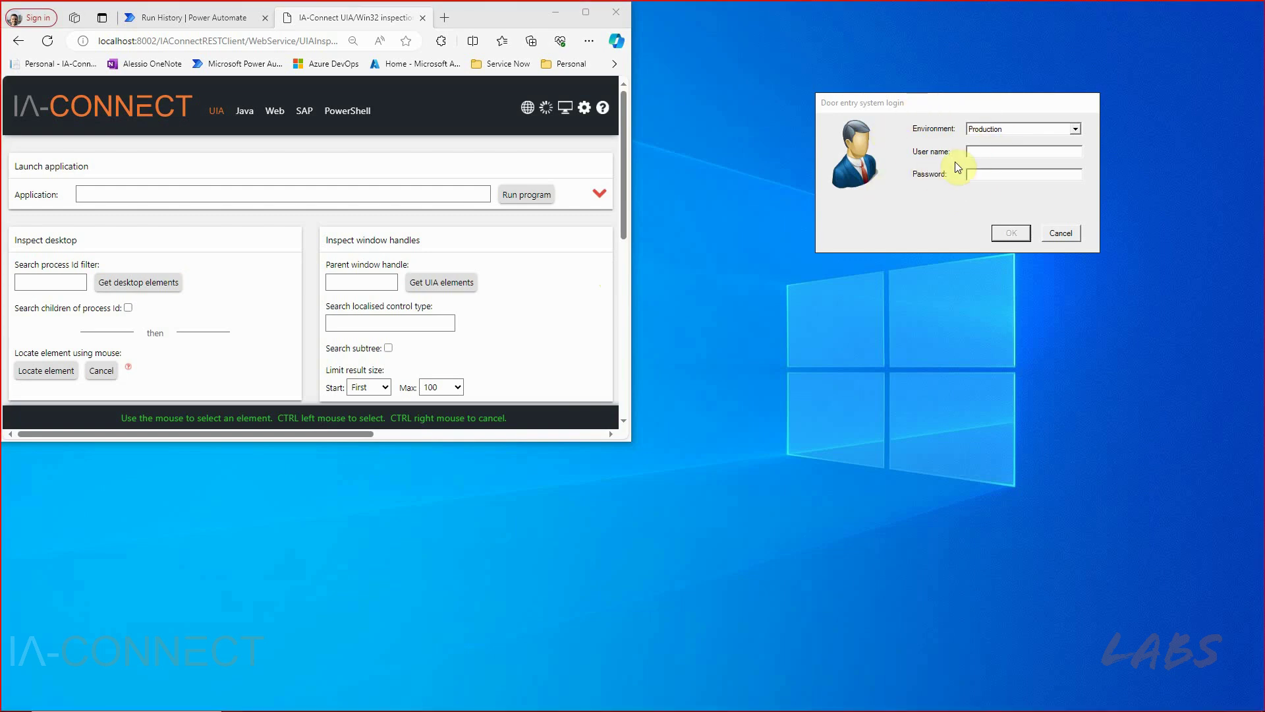
ctrl+right_click(926, 192)
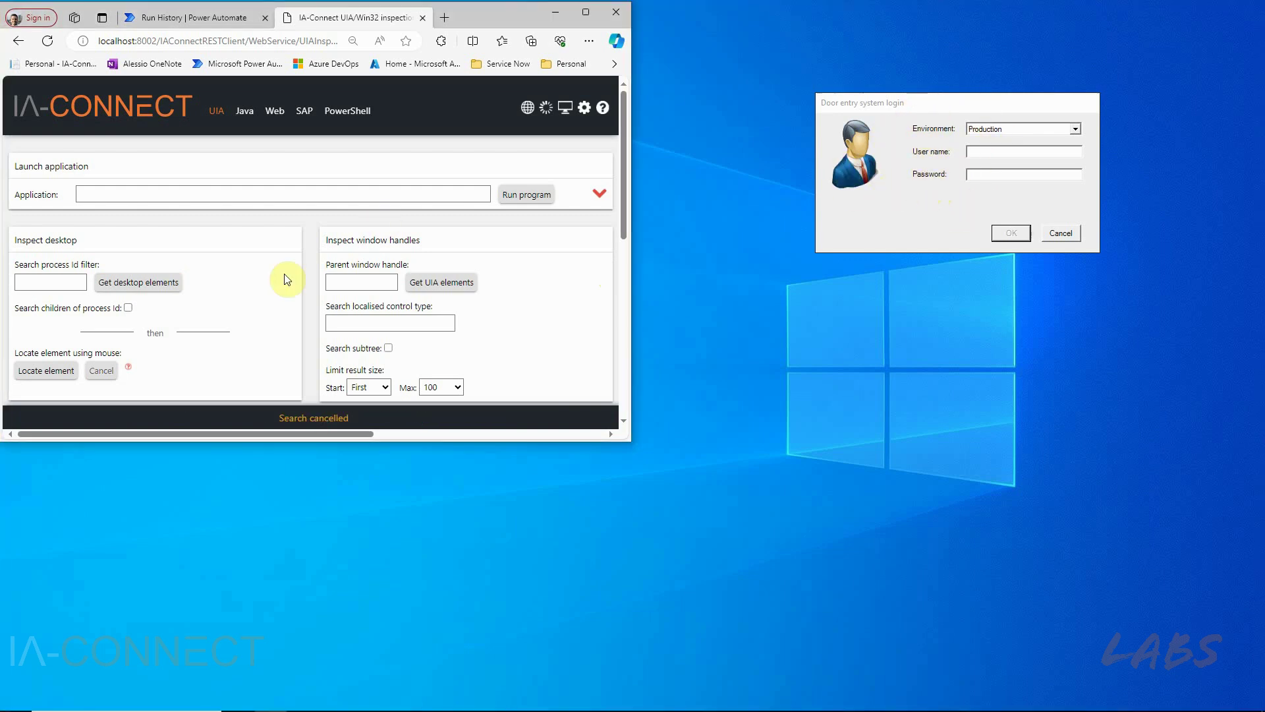
scroll(125, 395, down, 3)
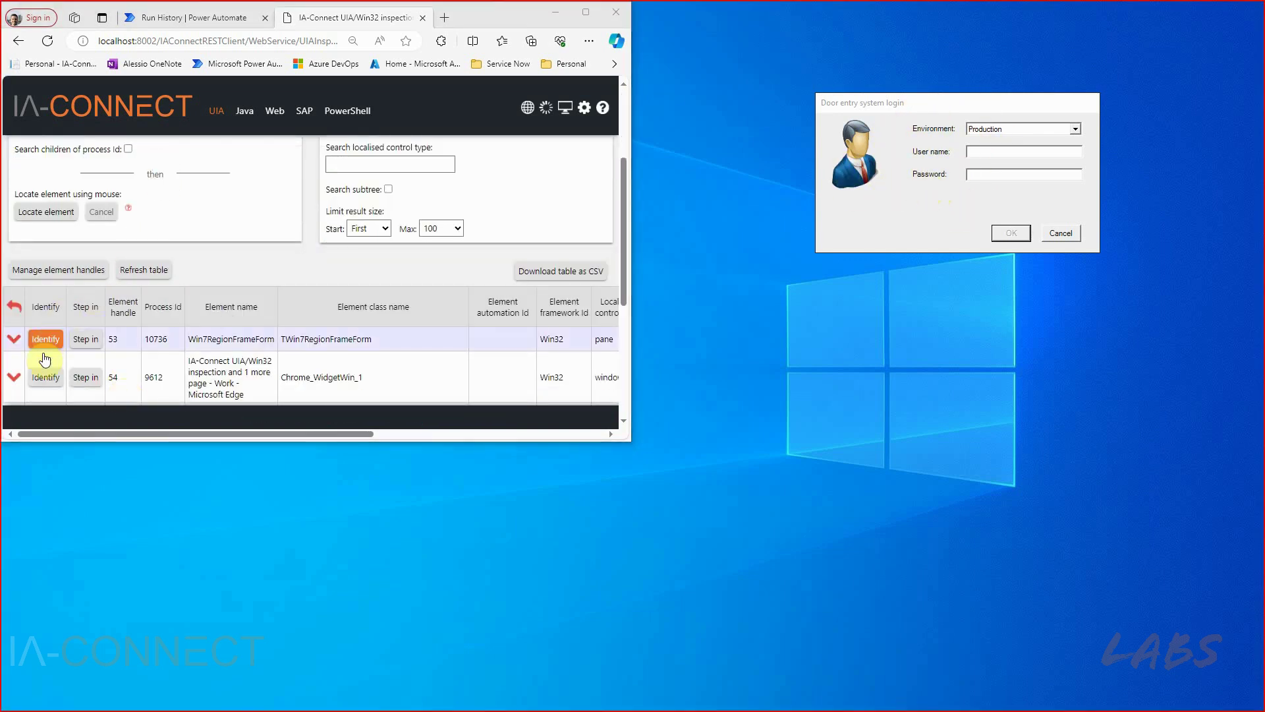
click(45, 379)
scroll(46, 379, down, 2)
click(45, 329)
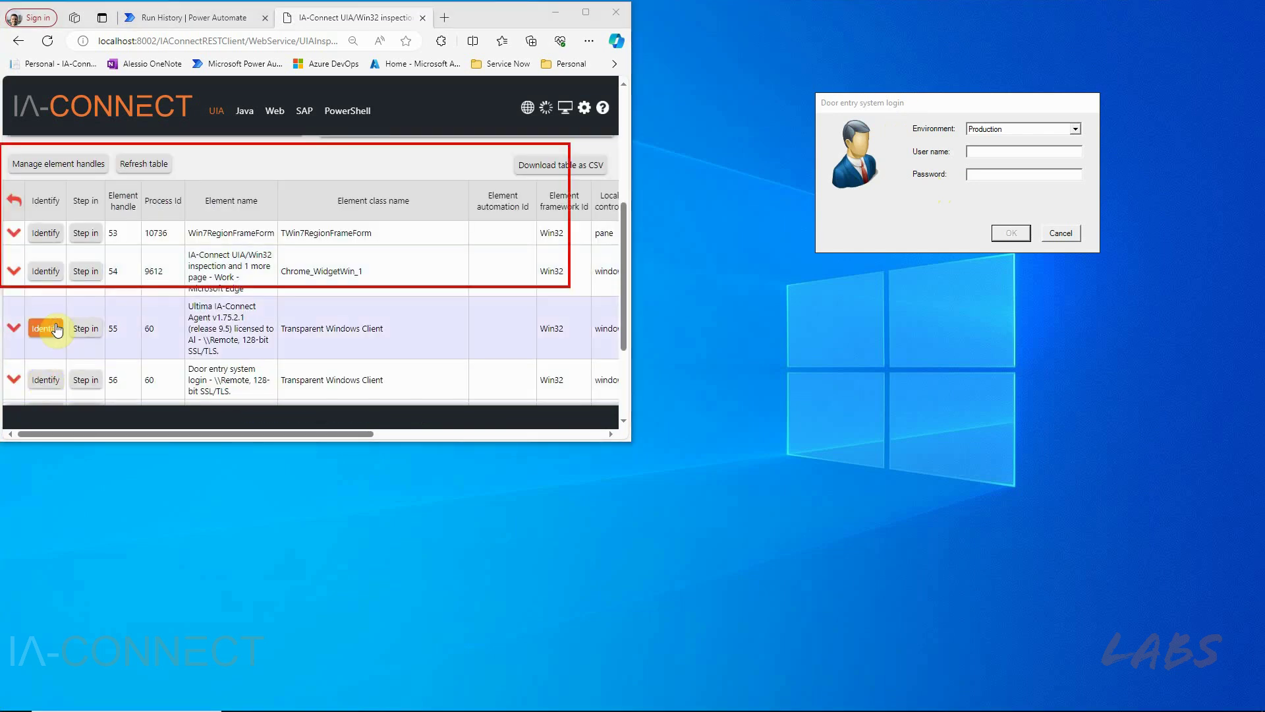
- Move the browser aside, highlight the Door entry login window, and try stepping into it
drag(494, 19, 1045, 120)
scroll(656, 422, down, 1)
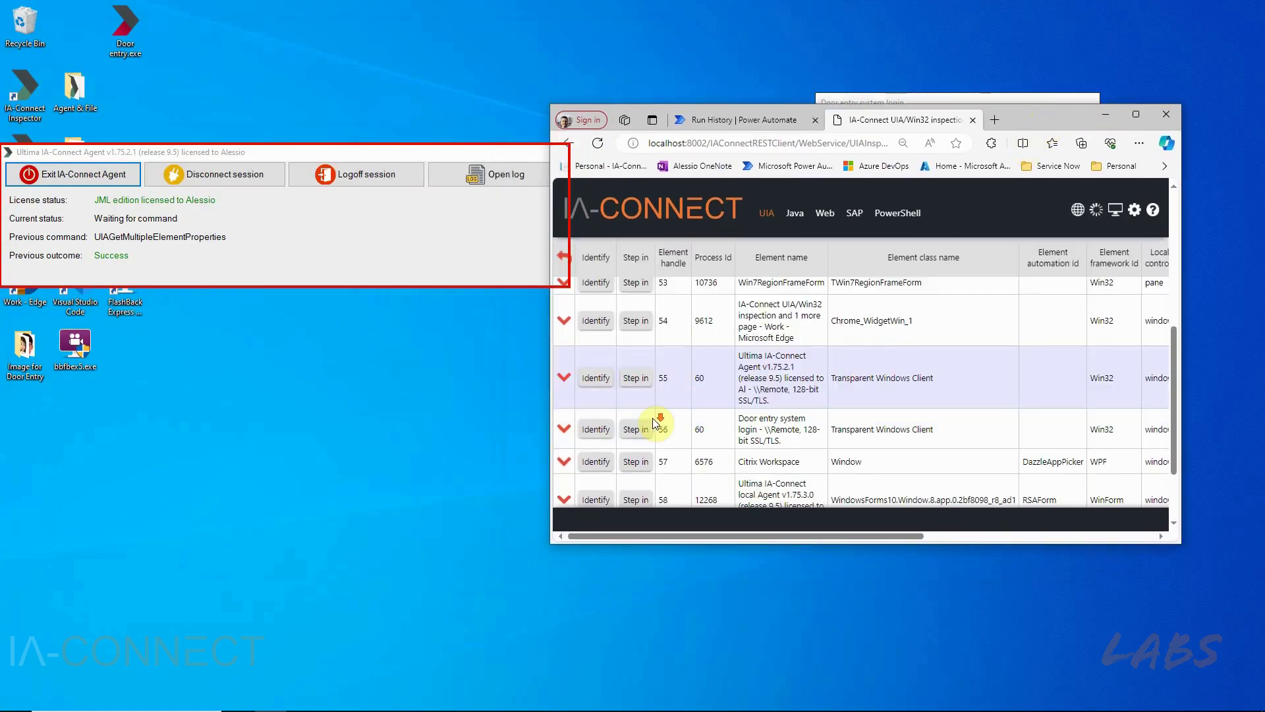
click(597, 430)
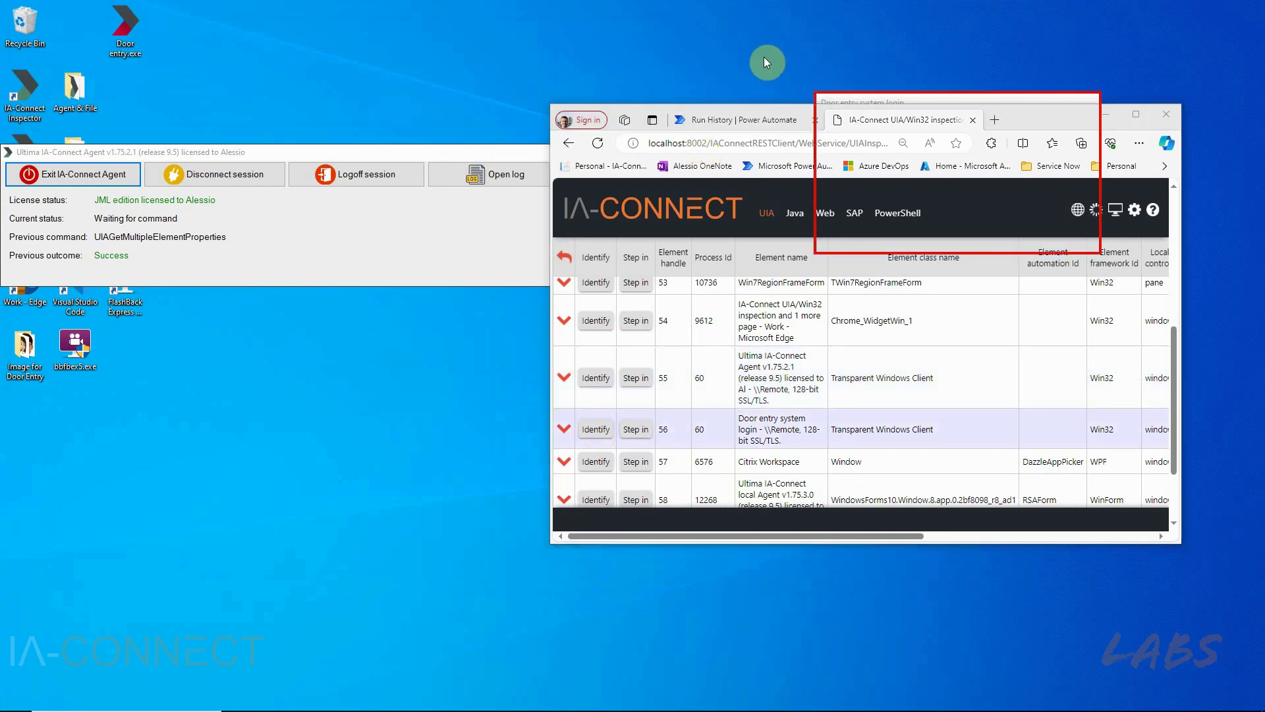
drag(751, 115, 563, 263)
click(458, 582)
- Try listing the IA-Connect Agent window's children and highlight that window on screen
click(454, 528)
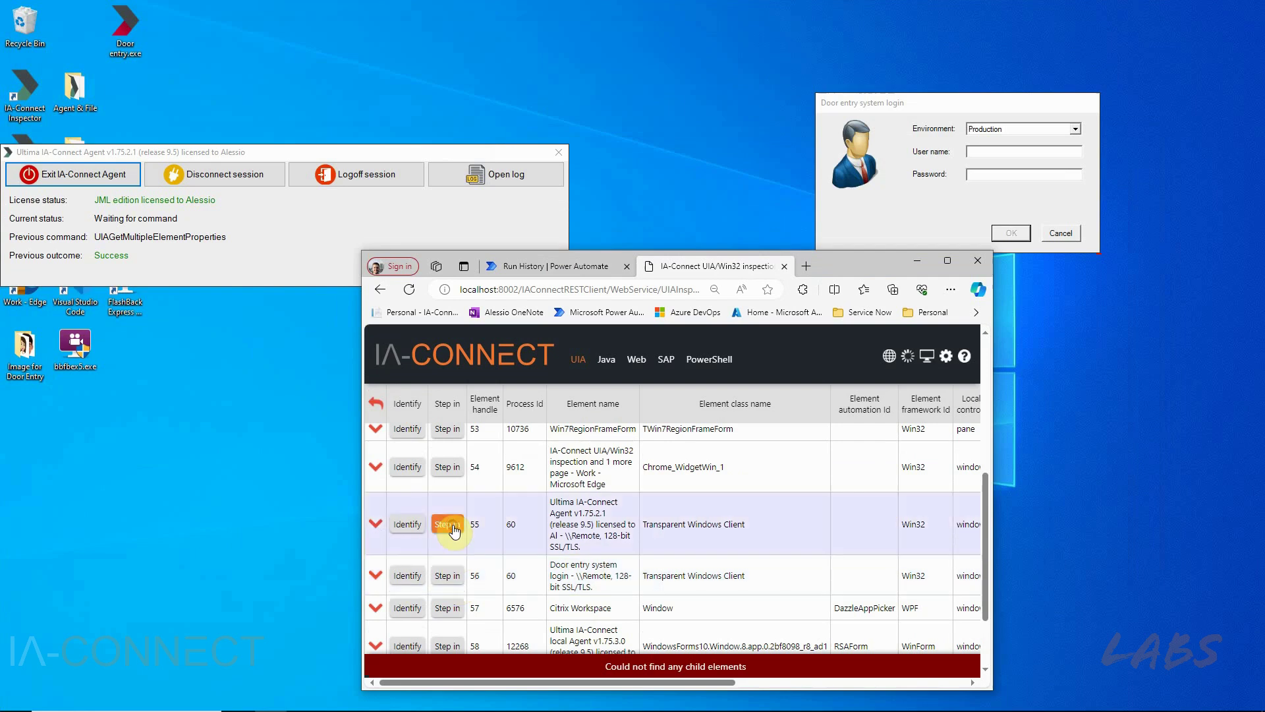
click(392, 530)
click(450, 527)
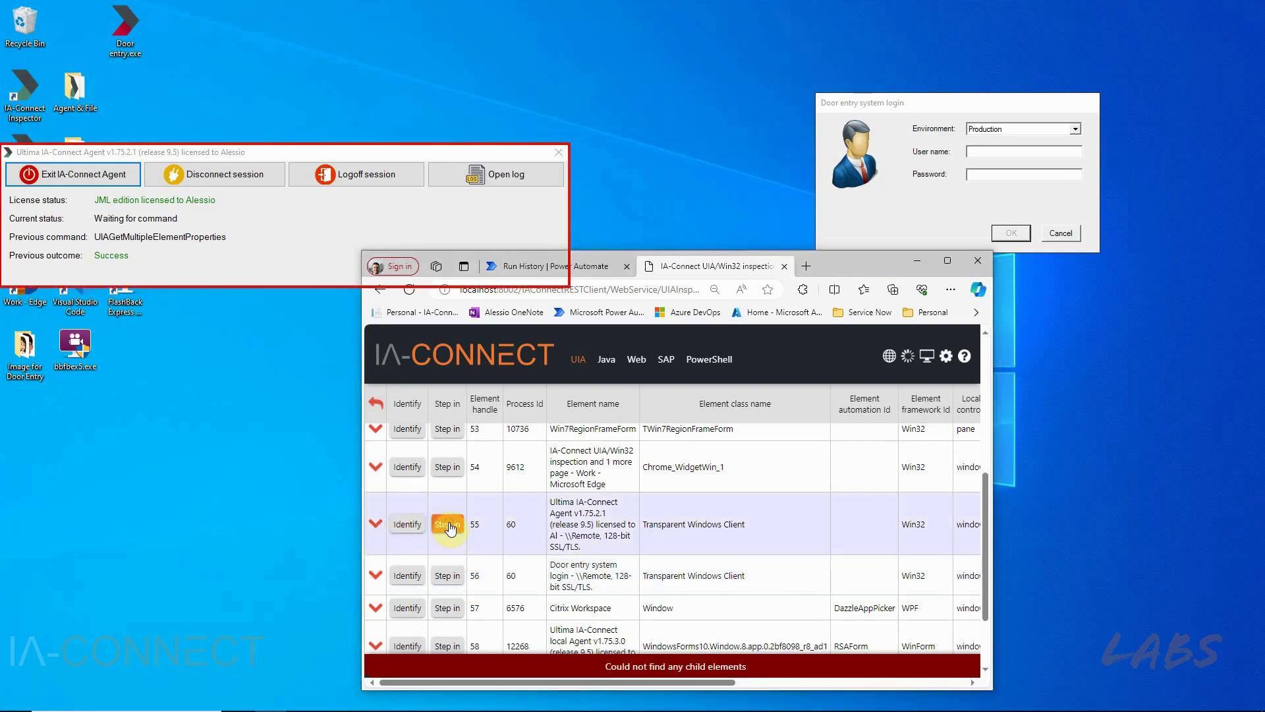
scroll(448, 524, down, 1)
- Step into the Edge window and highlight its BrowserFrameViewWin and TopContainerOverlayView regions
click(455, 477)
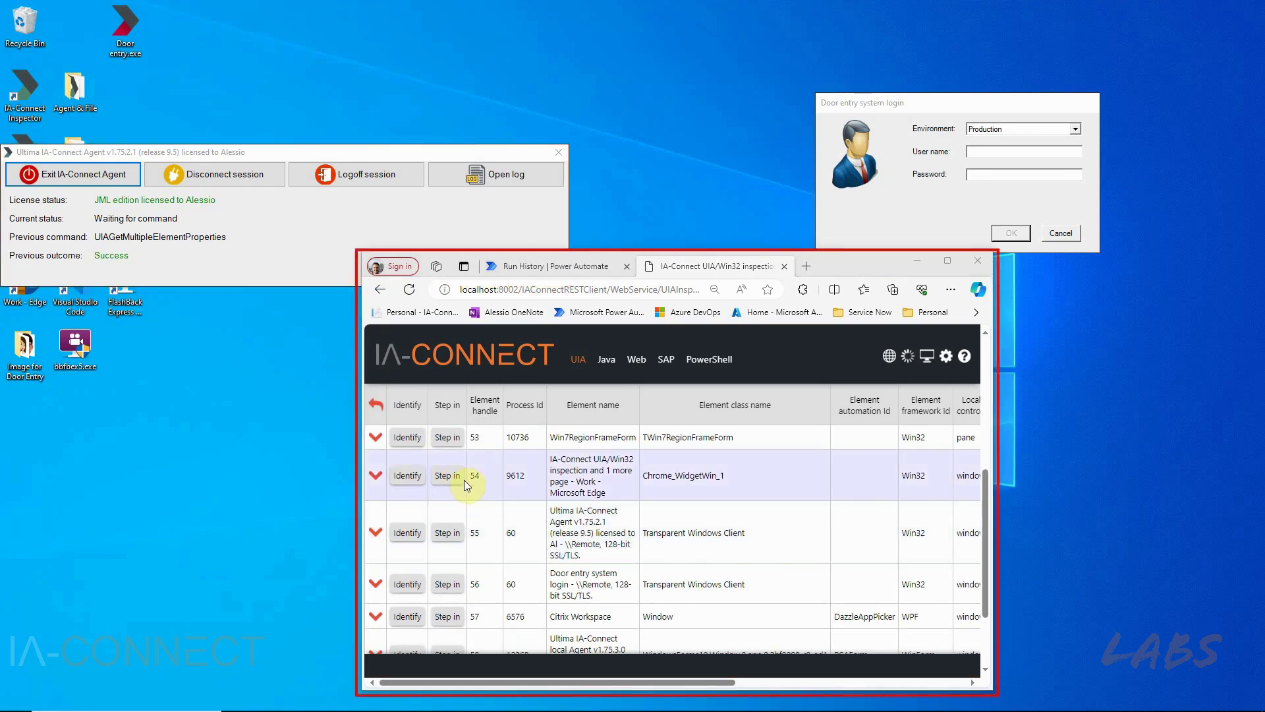
click(403, 517)
click(447, 534)
click(414, 586)
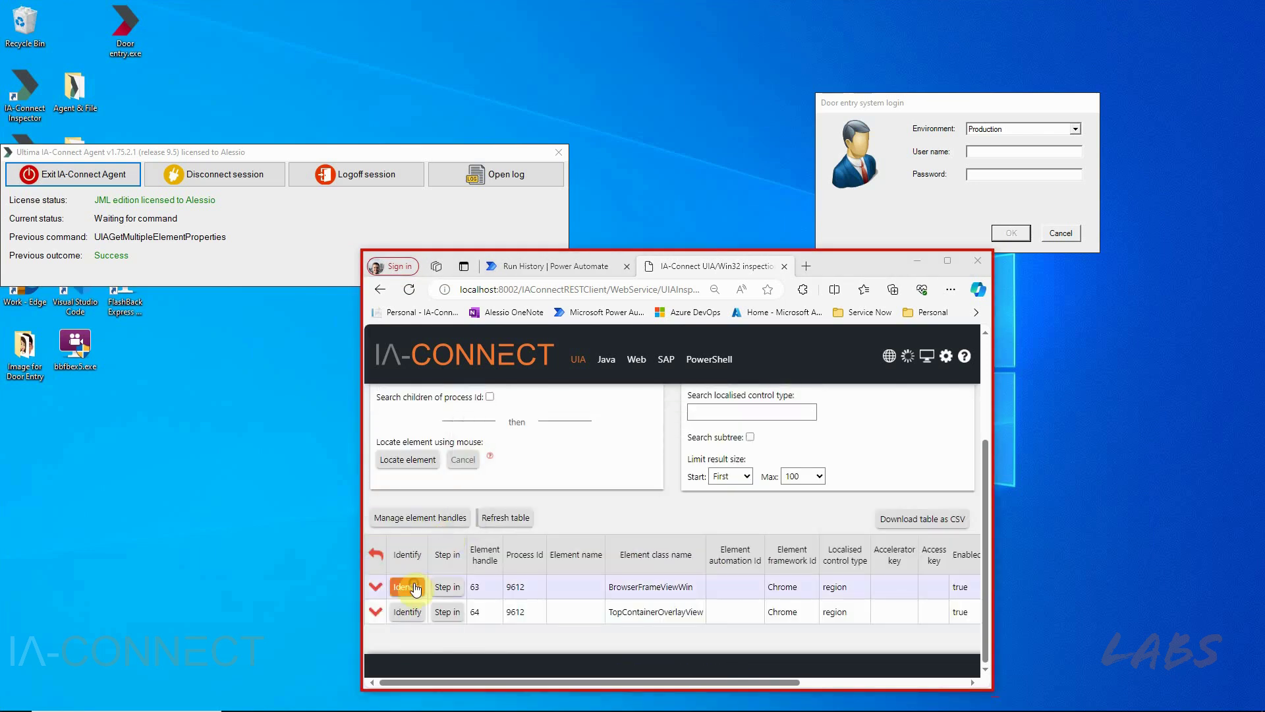
click(416, 612)
- Step into the caption button container and highlight the Minimize, Maximize and Close buttons
click(461, 590)
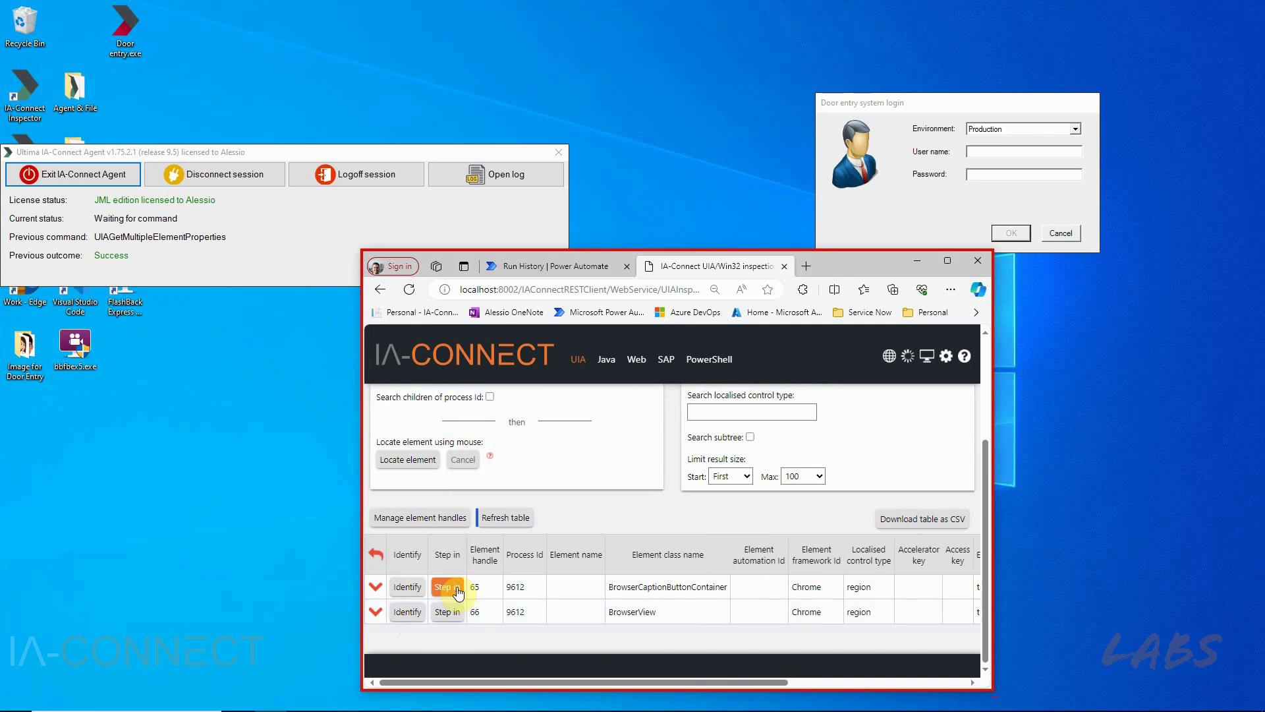
click(455, 587)
click(407, 586)
click(410, 613)
click(416, 629)
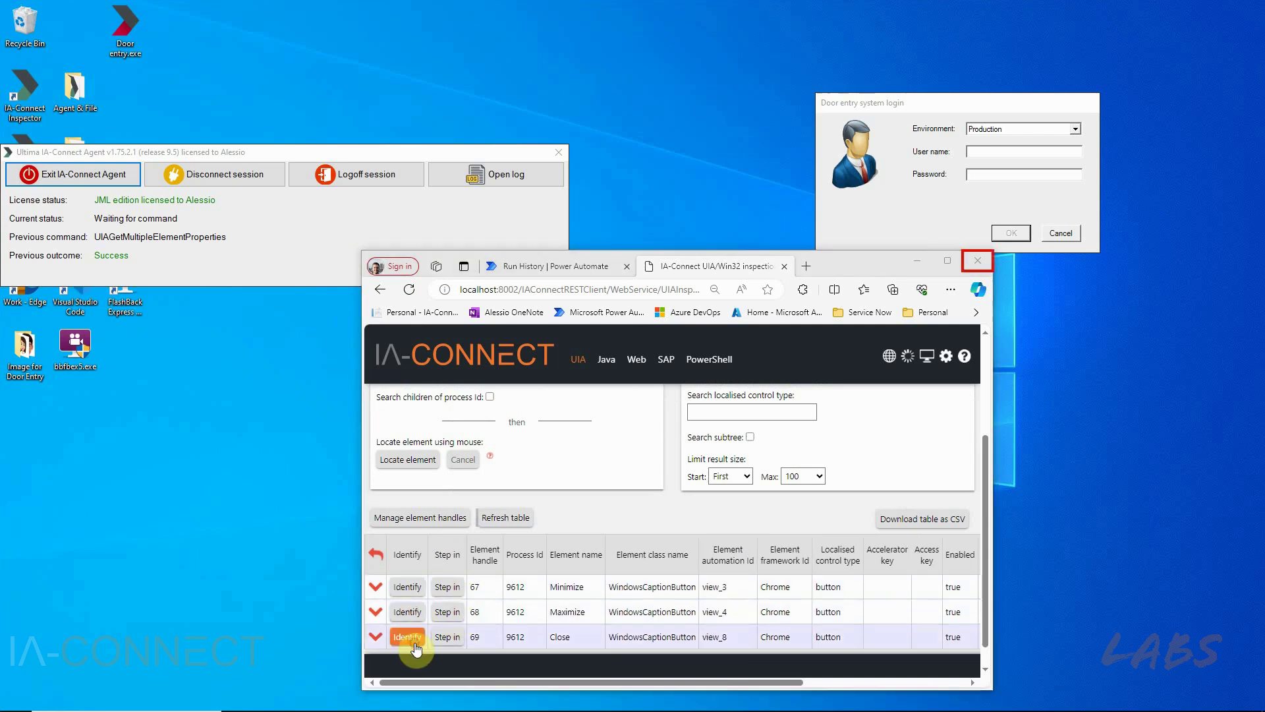
- Go back up a level, list another browser container's children, and highlight TopContainerView
click(375, 530)
click(448, 612)
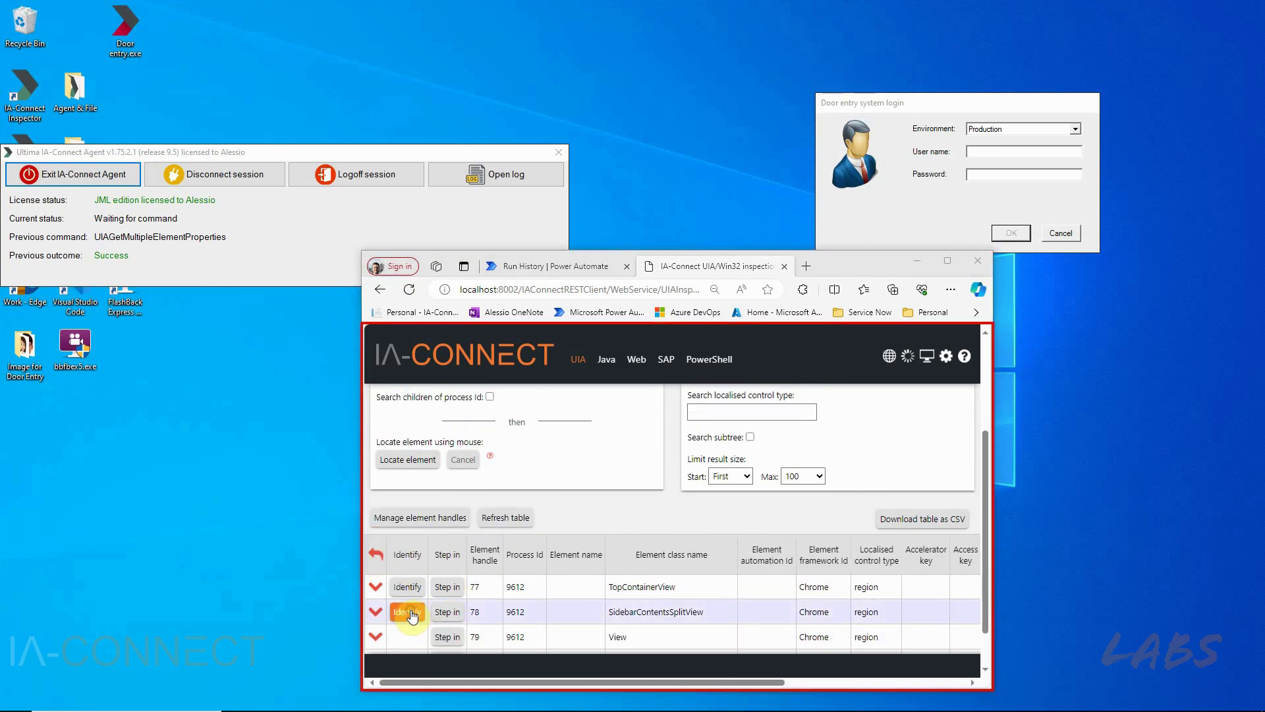
scroll(412, 613, down, 1)
click(408, 537)
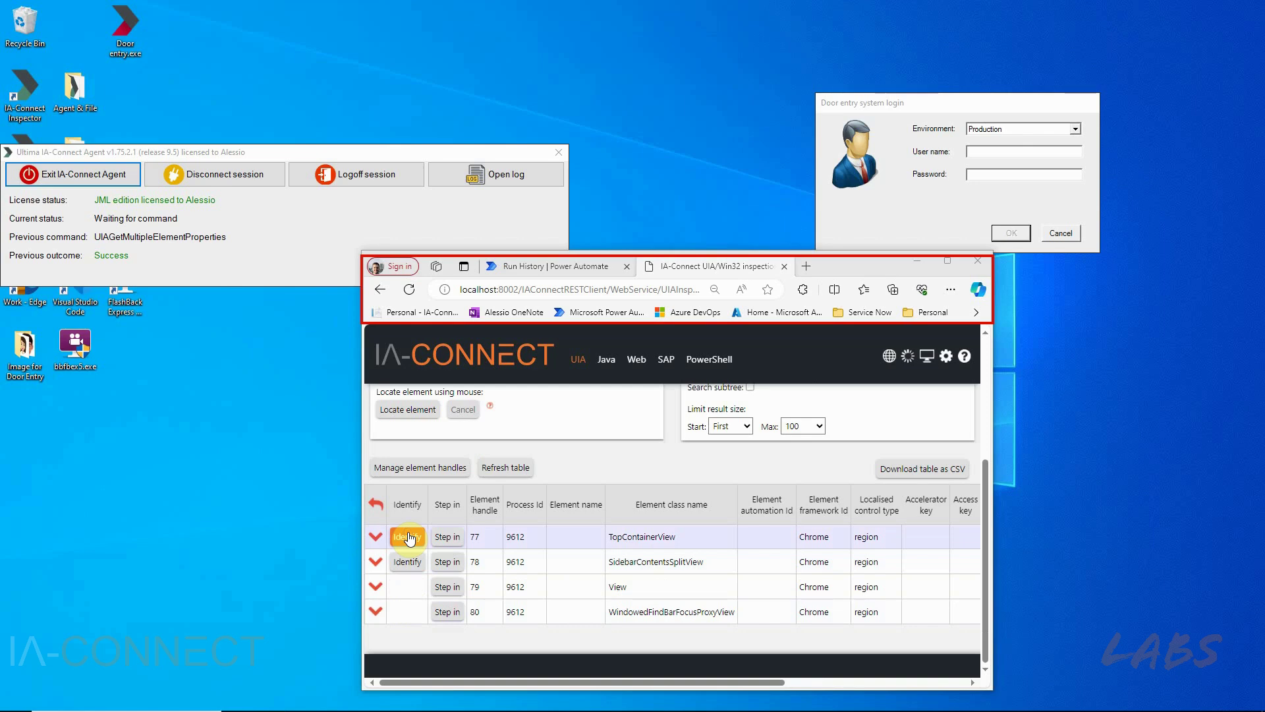